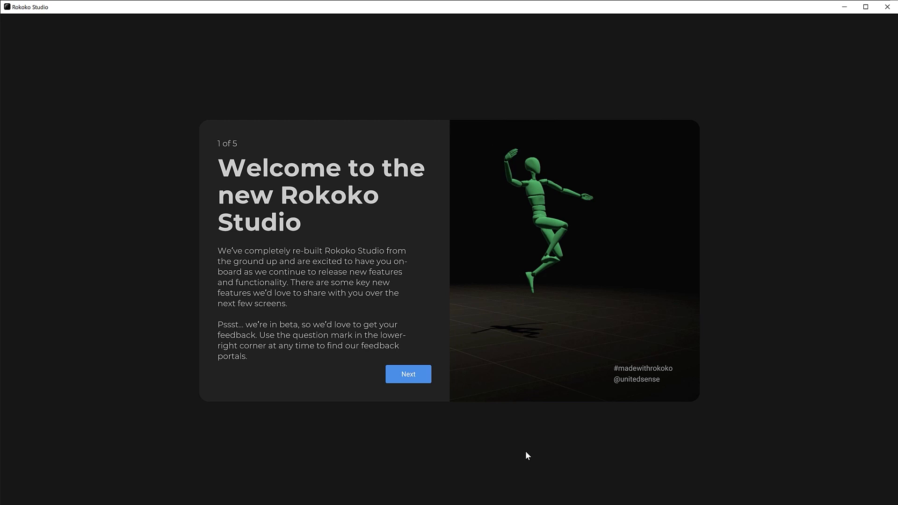
# Step: Go through the five welcome screens to reach the home page
pyautogui.click(402, 375)
pyautogui.click(402, 375)
pyautogui.click(402, 375)
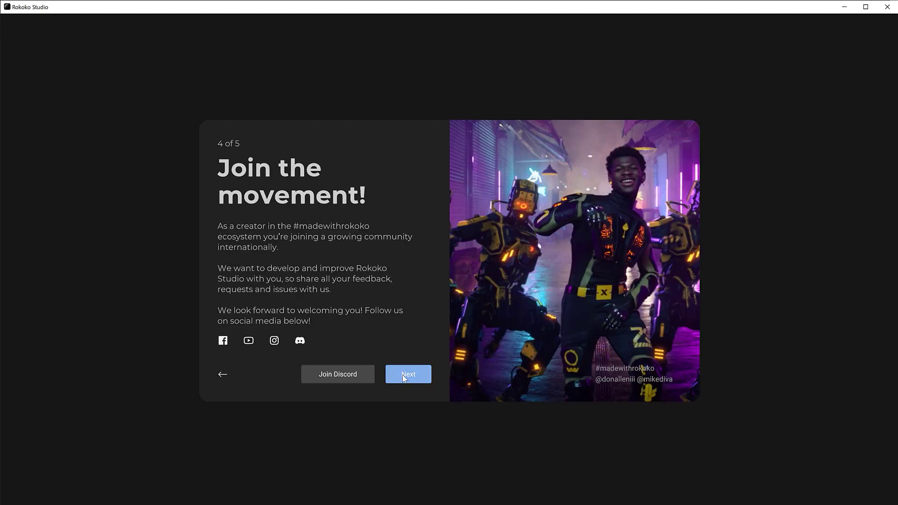
pyautogui.click(402, 374)
pyautogui.click(402, 374)
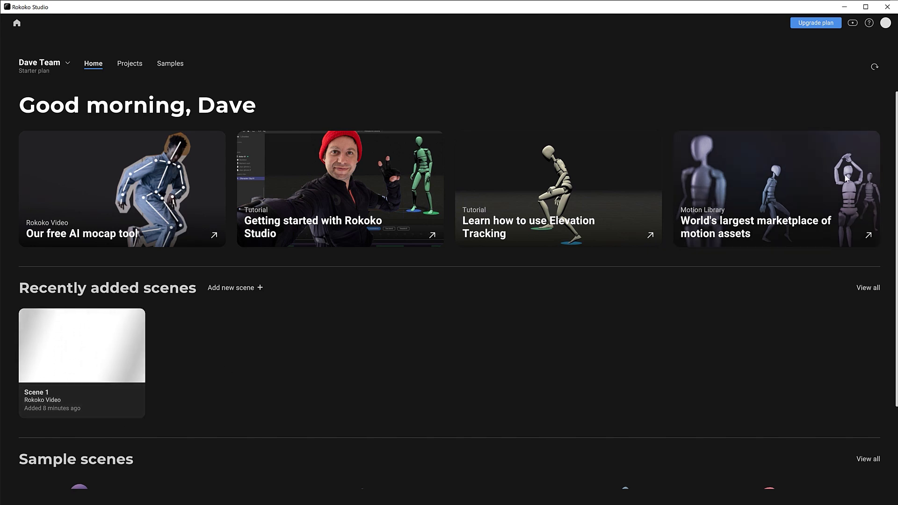
# Step: Refresh the recently added scenes and open the Pointing Mocap animation clip of Scene 1
pyautogui.click(873, 68)
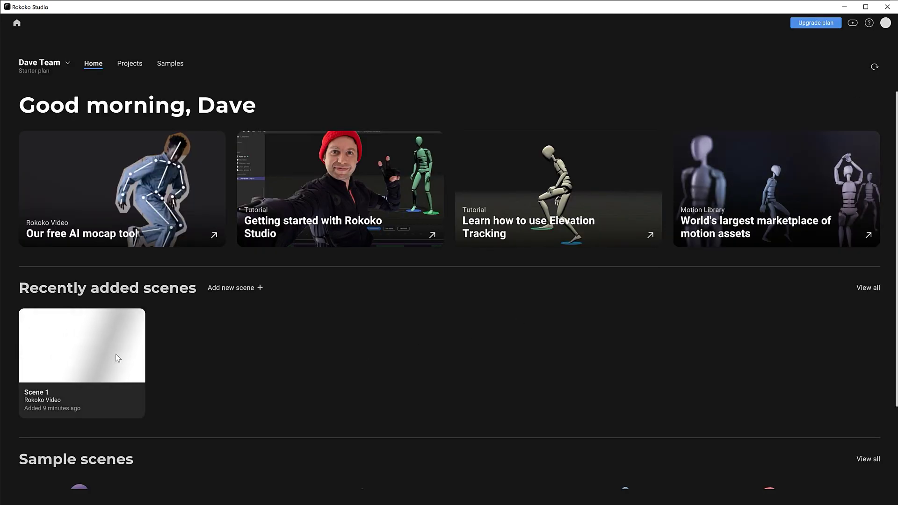
pyautogui.click(118, 358)
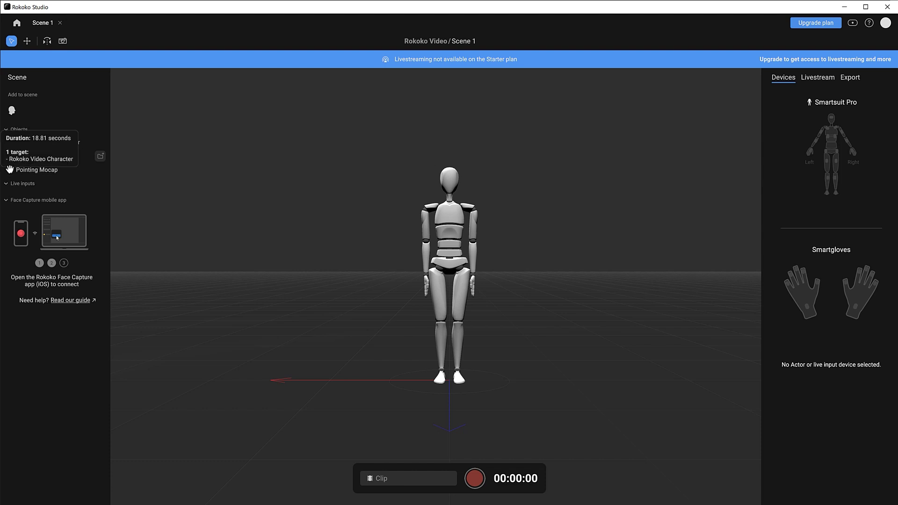
pyautogui.click(12, 173)
pyautogui.doubleClick(12, 172)
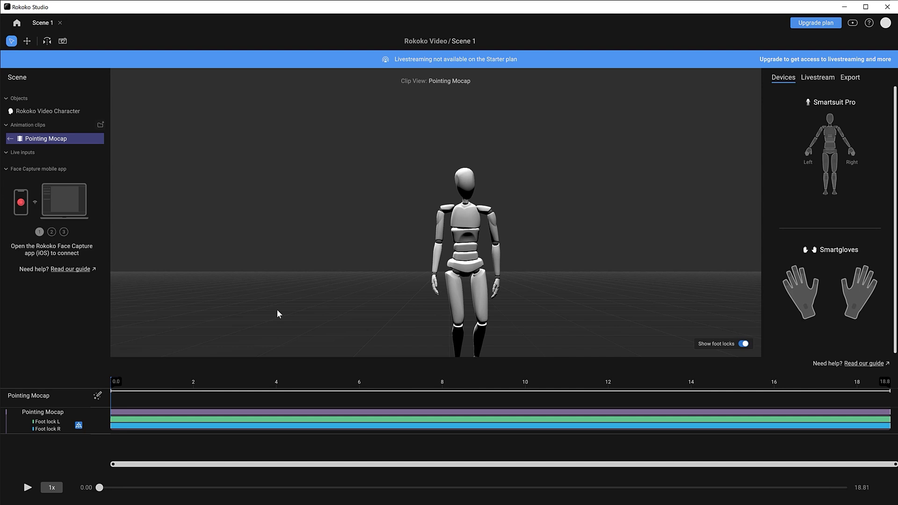
# Step: Play the Pointing Mocap clip with the whole character in view and pause it near the end
pyautogui.moveTo(357, 307); pyautogui.dragTo(398, 334, button='right')
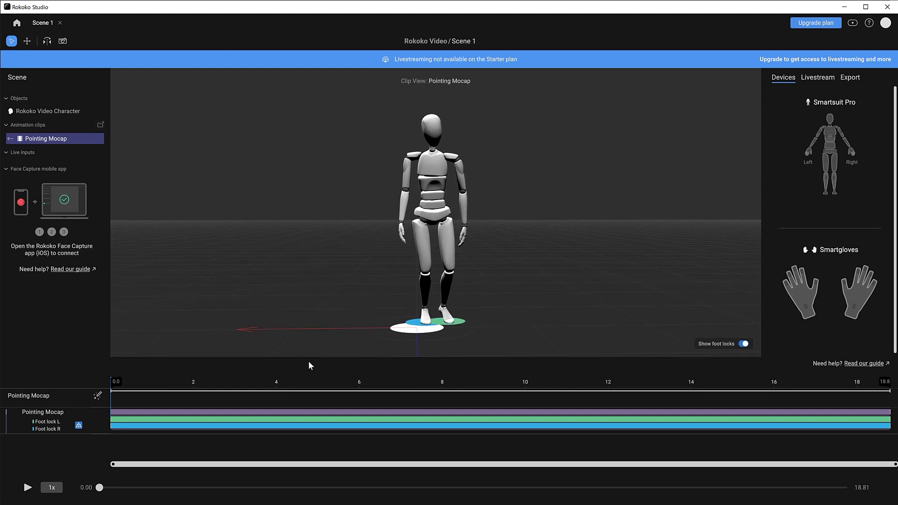
pyautogui.click(28, 487)
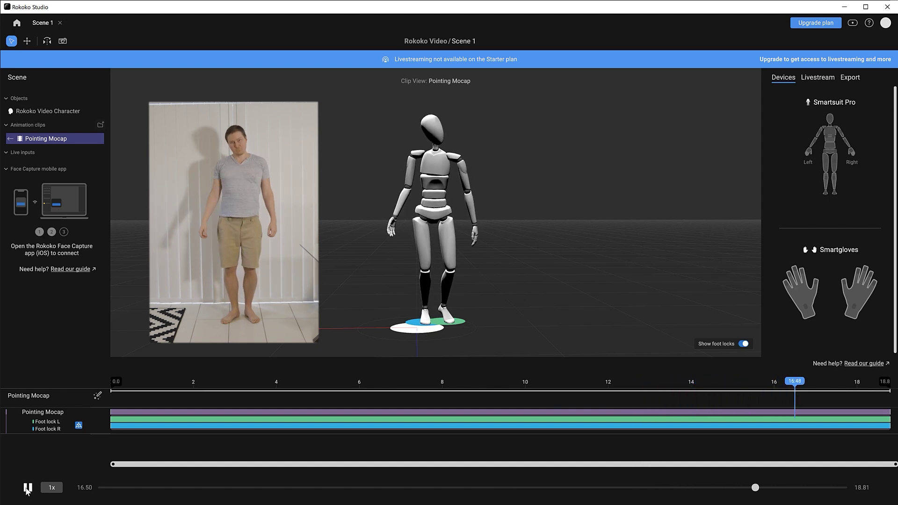
pyautogui.click(26, 488)
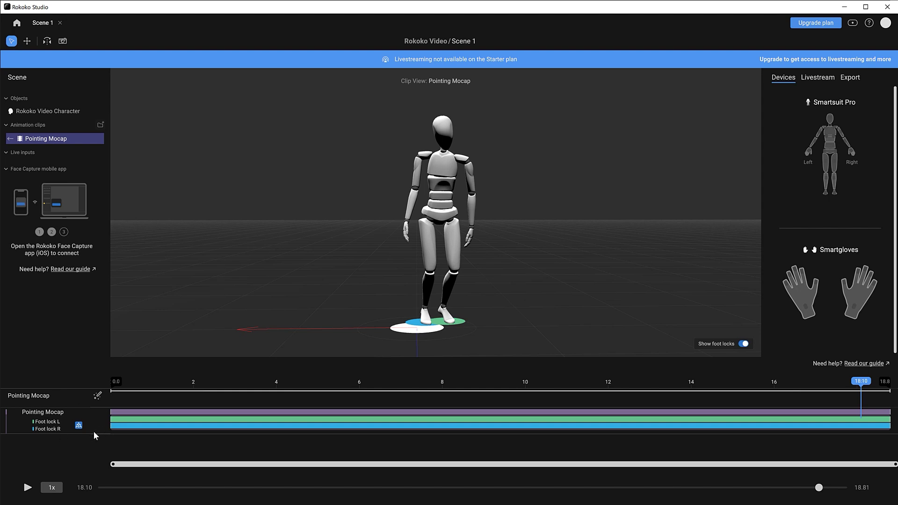
# Step: Try the clip's Locomotion and Toe bend filters by switching each off and back on
pyautogui.click(98, 396)
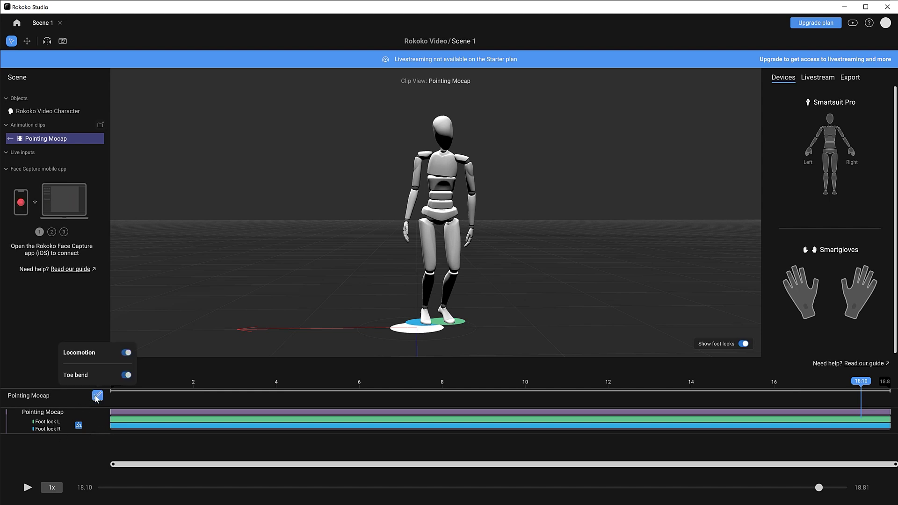
pyautogui.click(126, 353)
pyautogui.click(126, 352)
pyautogui.click(126, 375)
pyautogui.scroll(5, 462, 336)
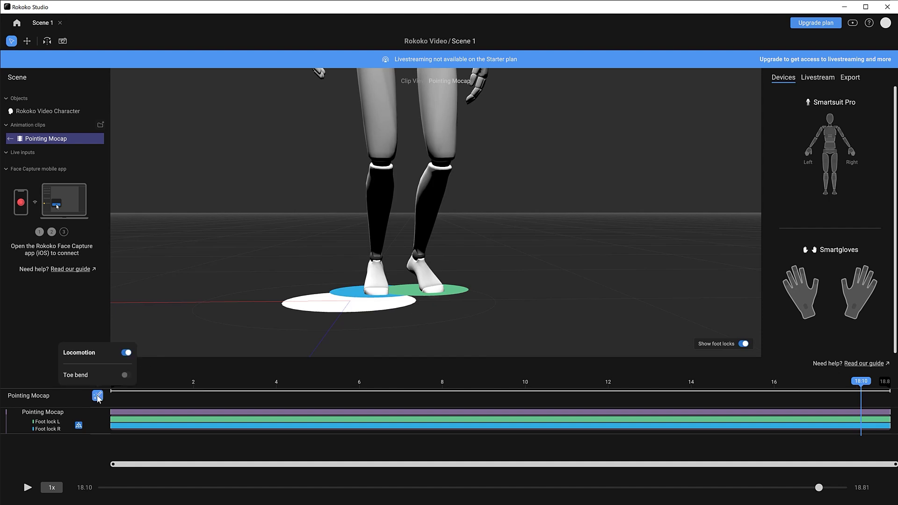
pyautogui.click(124, 374)
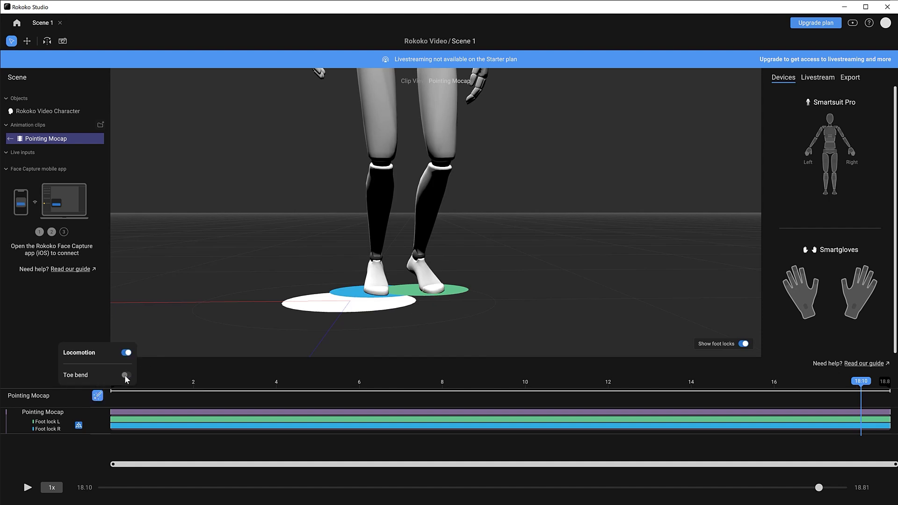
pyautogui.click(125, 375)
# Step: Play part of the clip in a side view to check the character's posture, and return to the front view
pyautogui.click(62, 41)
pyautogui.click(48, 104)
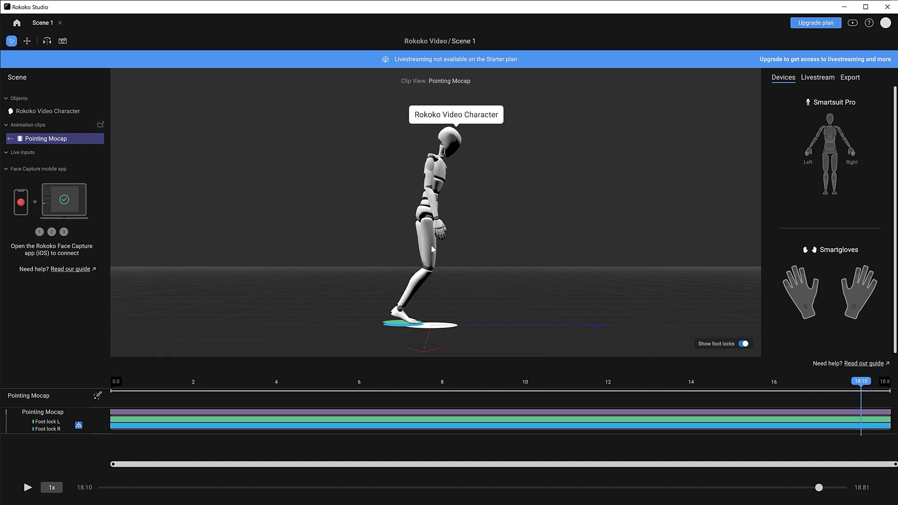
pyautogui.click(27, 487)
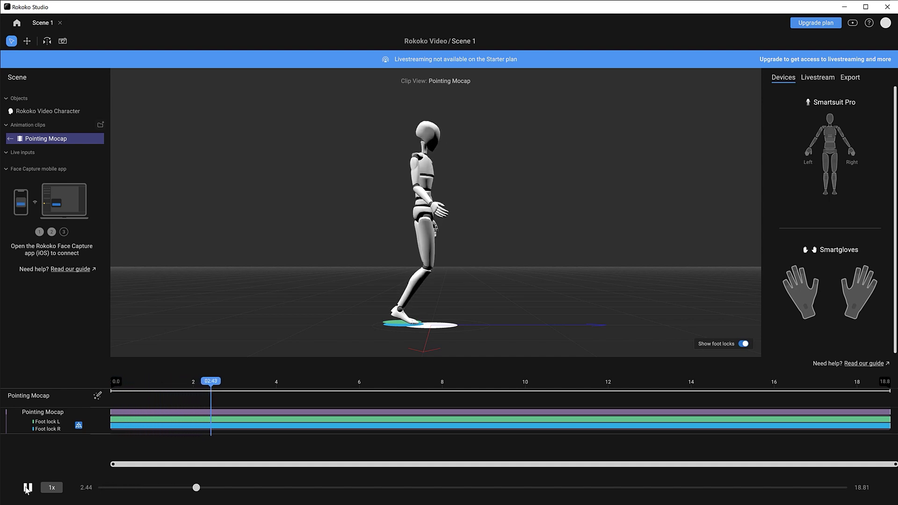
pyautogui.click(27, 488)
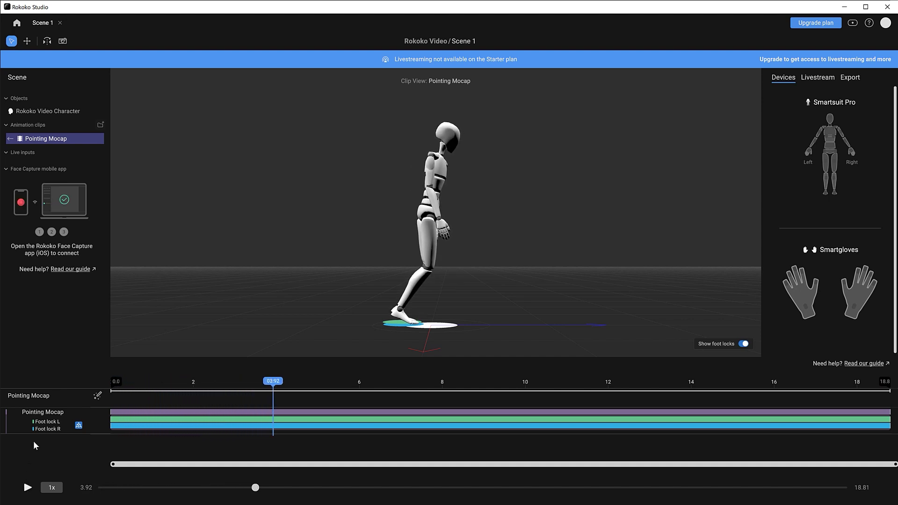
pyautogui.click(63, 41)
pyautogui.click(42, 77)
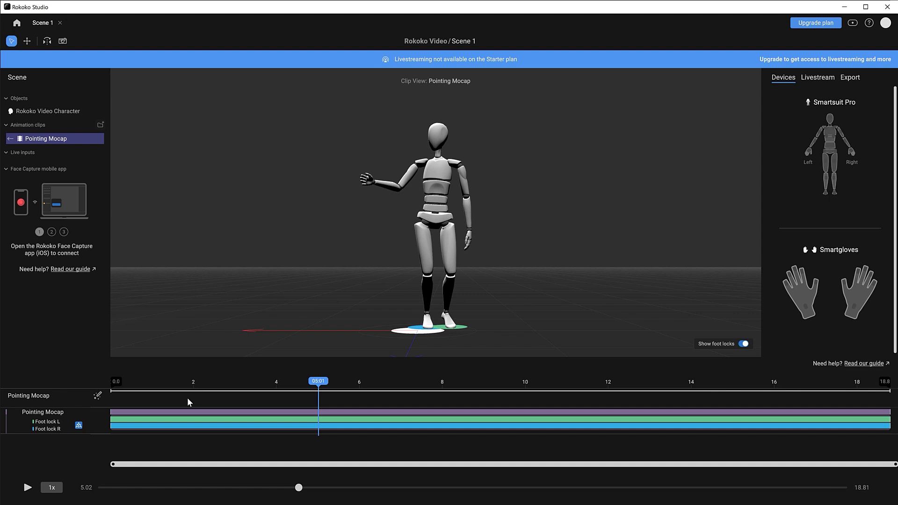
# Step: Set up the clip's FBX export with the Mixamo skeleton and 24 FPS
pyautogui.click(849, 78)
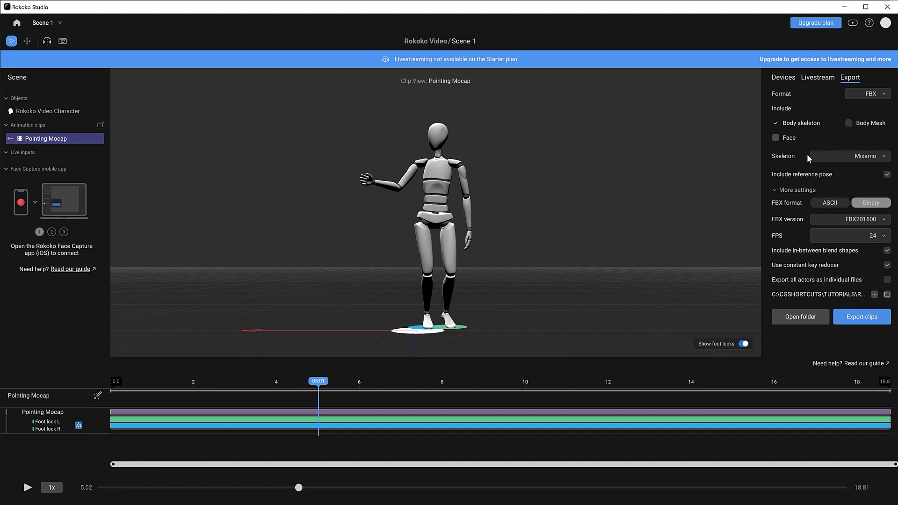
pyautogui.click(883, 157)
pyautogui.click(881, 139)
pyautogui.click(884, 236)
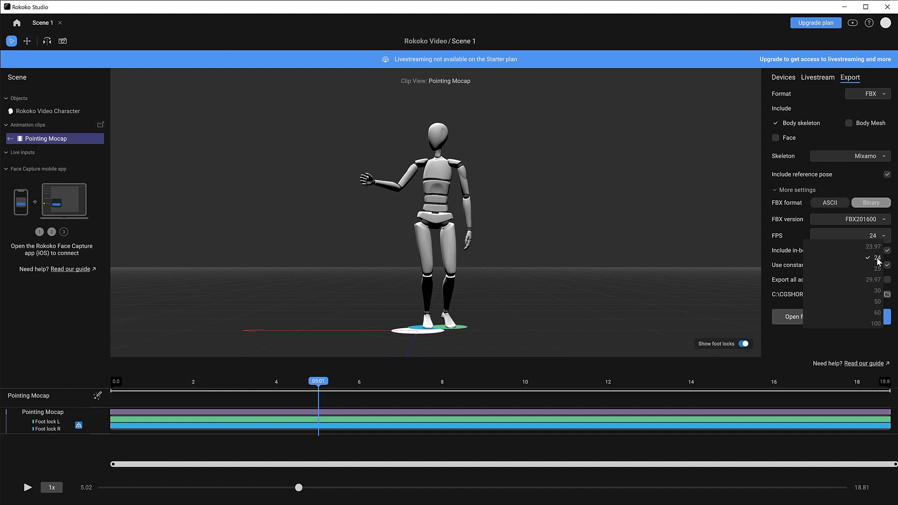
pyautogui.click(877, 258)
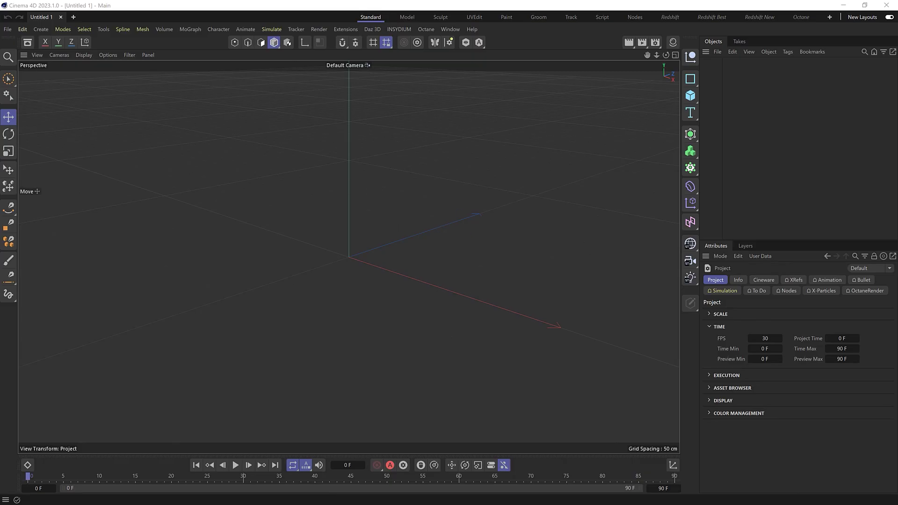
# Step: Switch to Cinema 4D and import Pointing_Mocap_mixamo.fbx with the default FBX import settings
pyautogui.moveTo(702, 226); pyautogui.dragTo(341, 250)
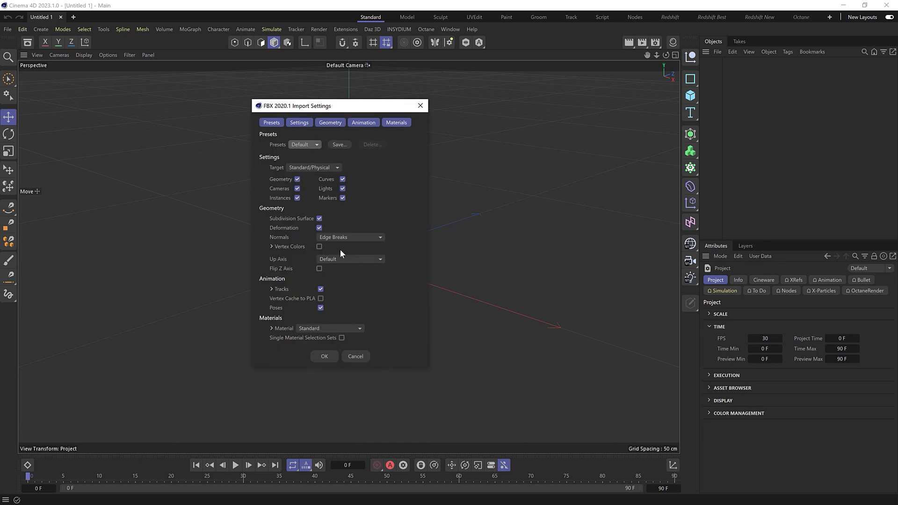
pyautogui.click(324, 357)
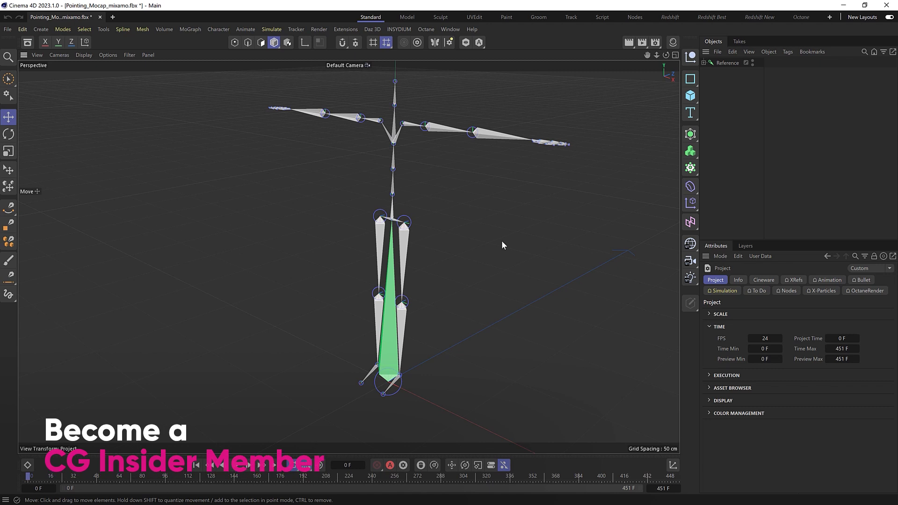
# Step: Play the imported skeleton's animation briefly, stop it, and return to the first frame
pyautogui.keyDown('alt'); pyautogui.moveTo(503, 239); pyautogui.dragTo(467, 231); pyautogui.keyUp('alt')
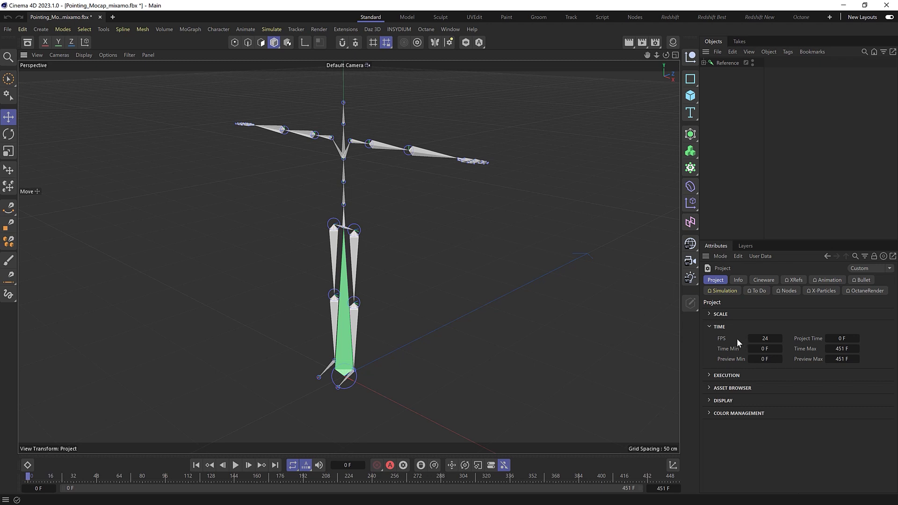
pyautogui.click(235, 464)
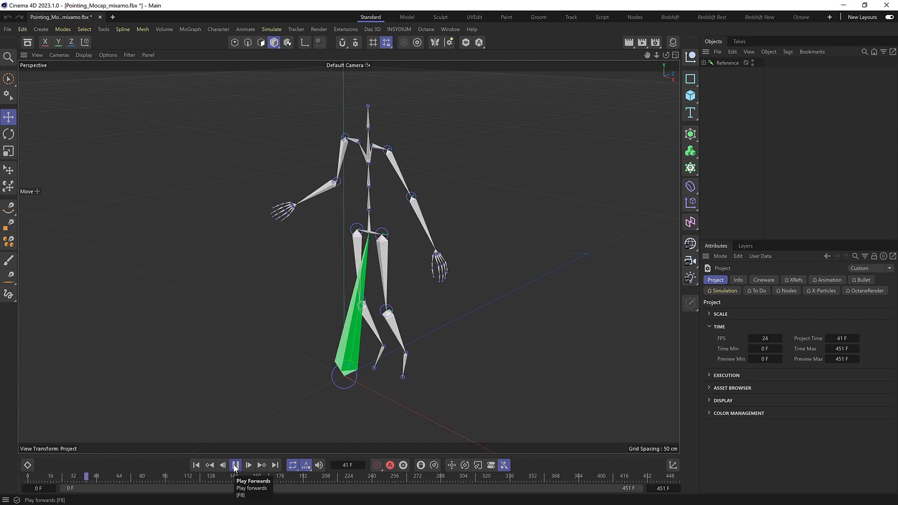
pyautogui.click(235, 464)
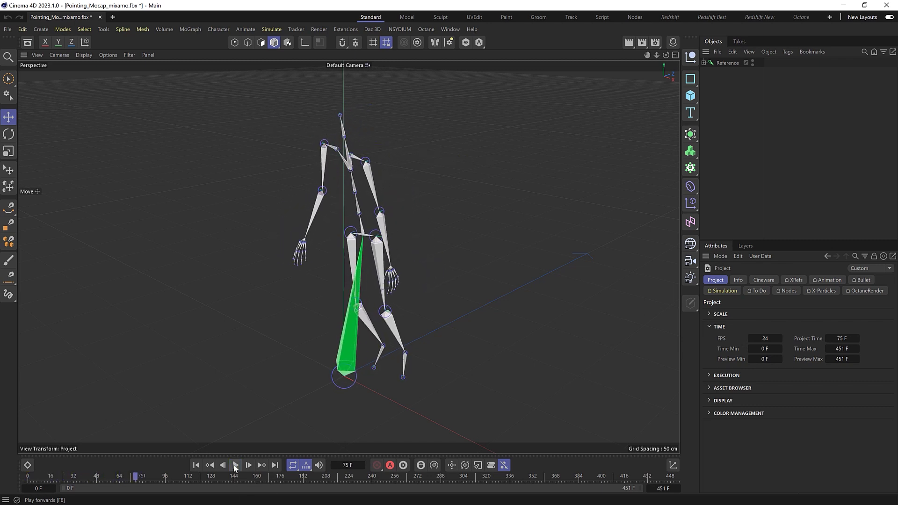
pyautogui.click(196, 464)
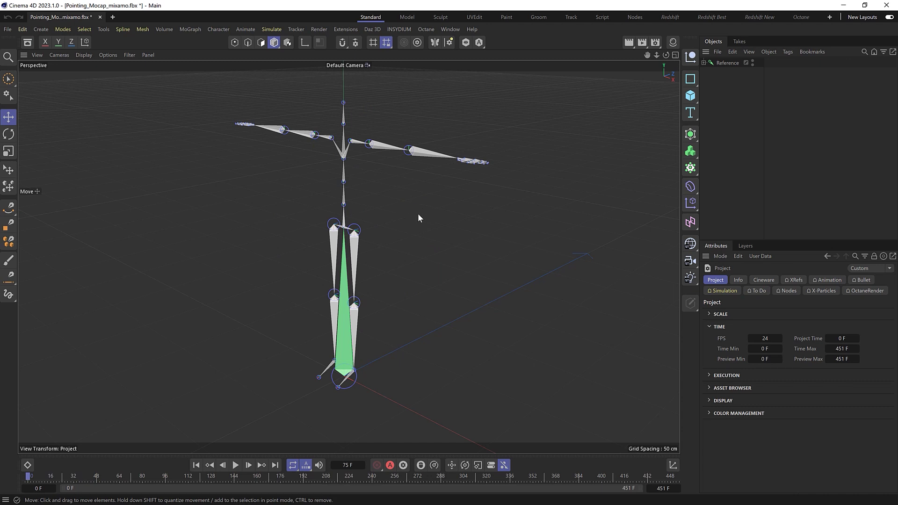
# Step: Add the Male Puppet character by searching the Asset Browser for "puppet", and move it along X away from the skeleton
pyautogui.click(28, 42)
pyautogui.click(53, 88)
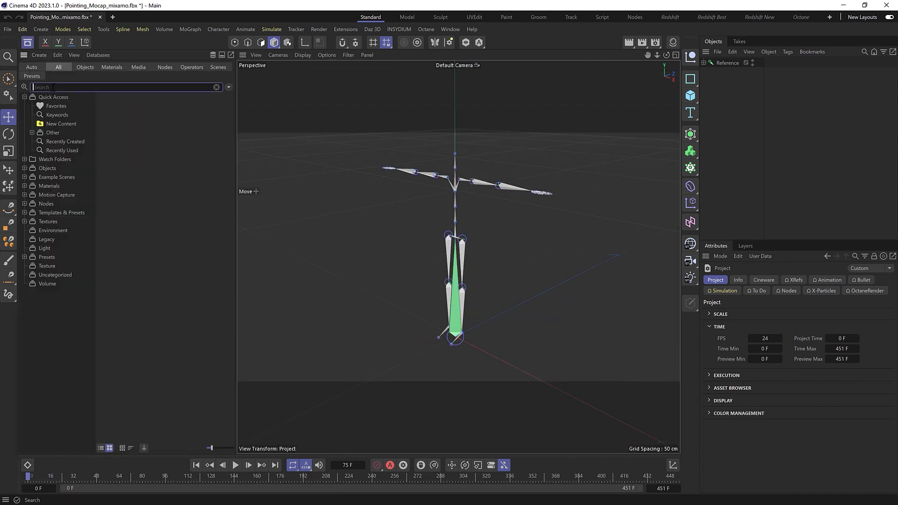
pyautogui.write('puppet')
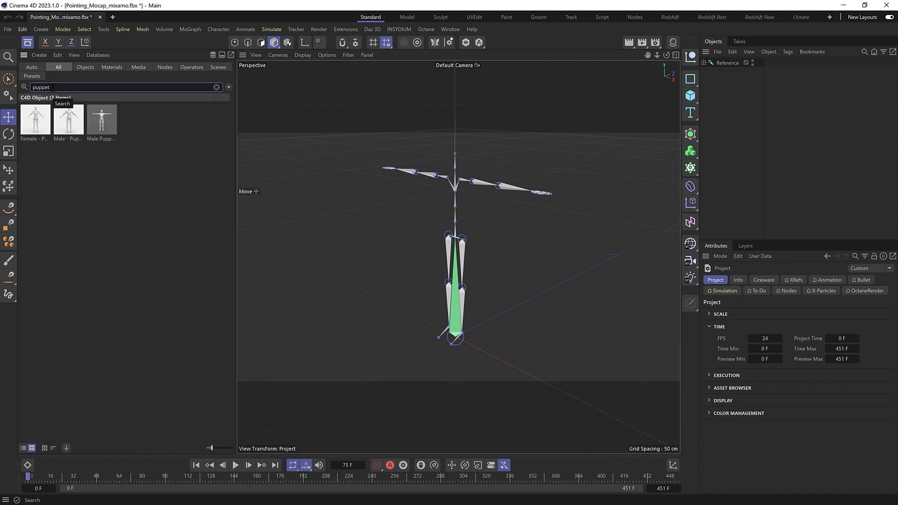
pyautogui.doubleClick(101, 123)
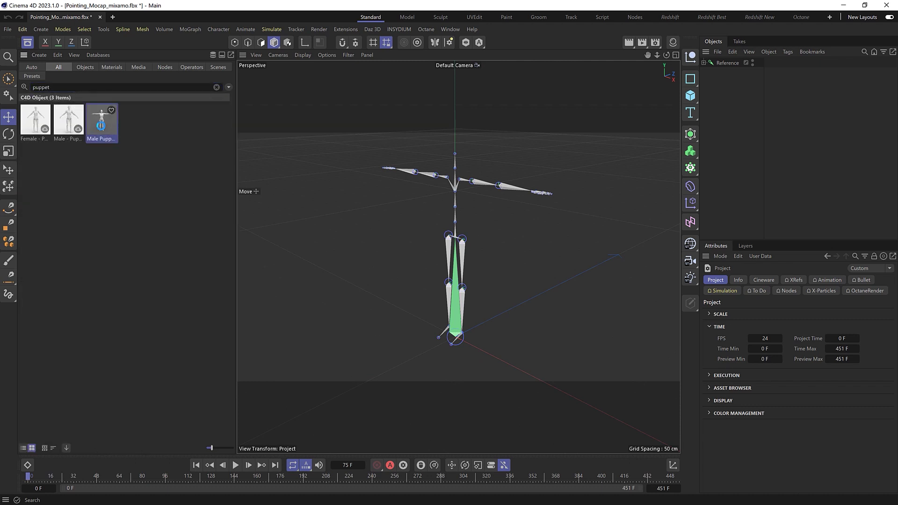
pyautogui.click(27, 42)
pyautogui.scroll(-4, 361, 250)
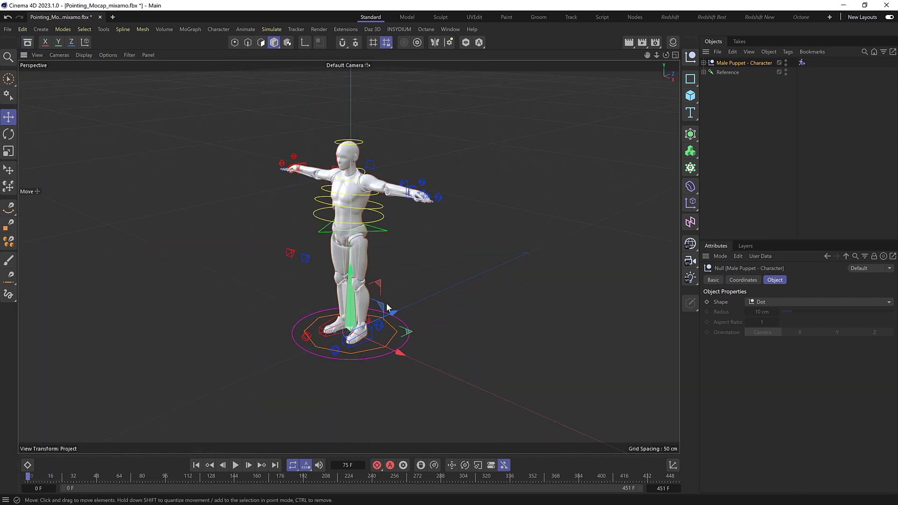
pyautogui.moveTo(392, 353); pyautogui.dragTo(485, 348)
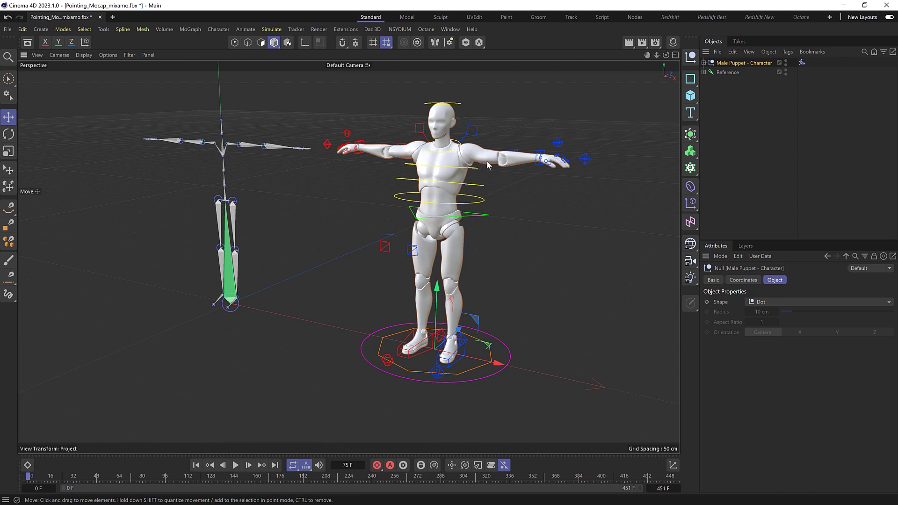
# Step: Rename the Reference joint object as Mocap
pyautogui.click(727, 72)
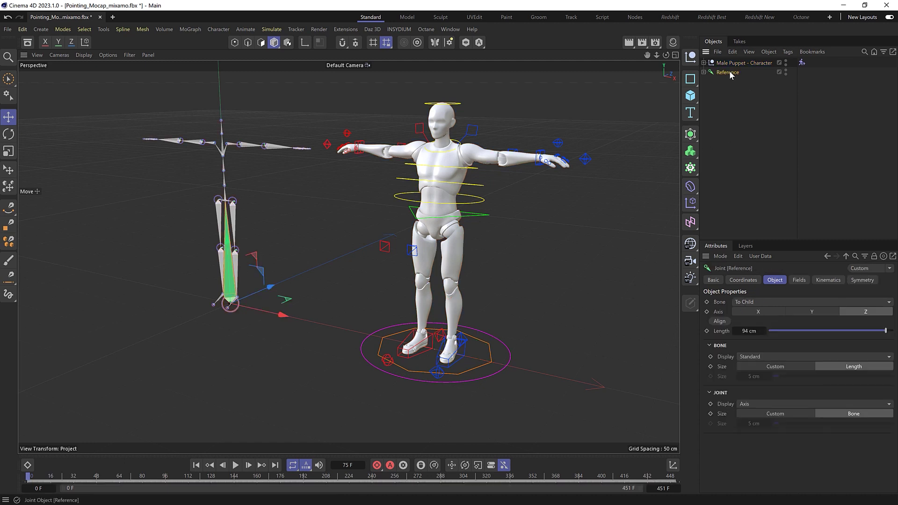
pyautogui.doubleClick(730, 73)
pyautogui.write('Moca')
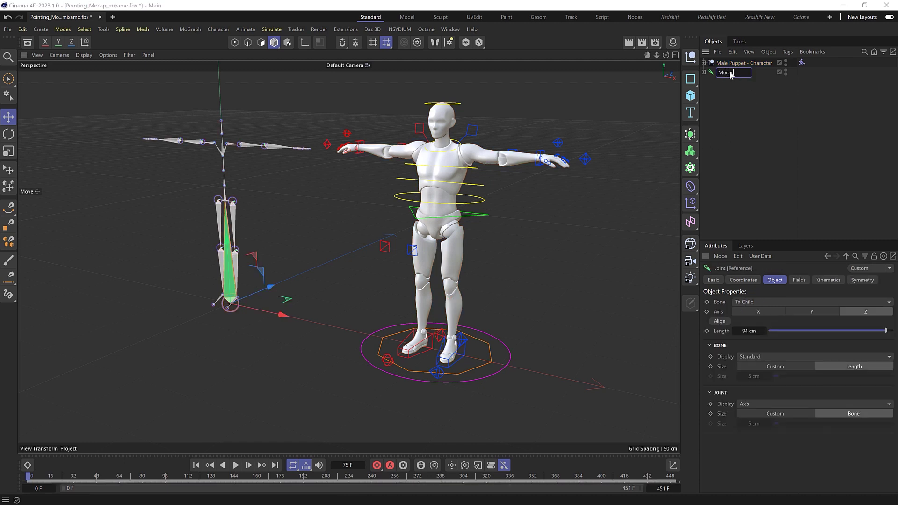
pyautogui.write('p')
pyautogui.press('Return')
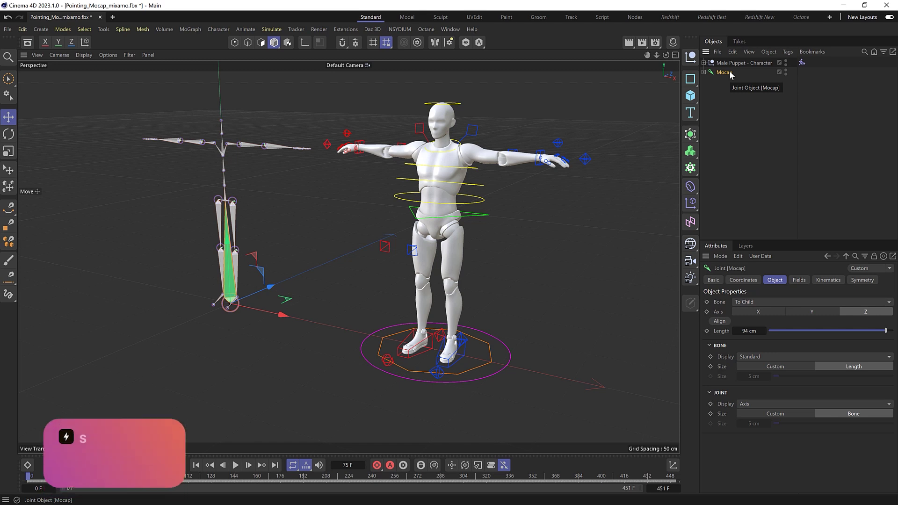
# Step: Add a Character Definition tag to the Mocap skeleton through the Commander, and open the tag's manager
pyautogui.hotkey('shift', 'c')
pyautogui.write('character')
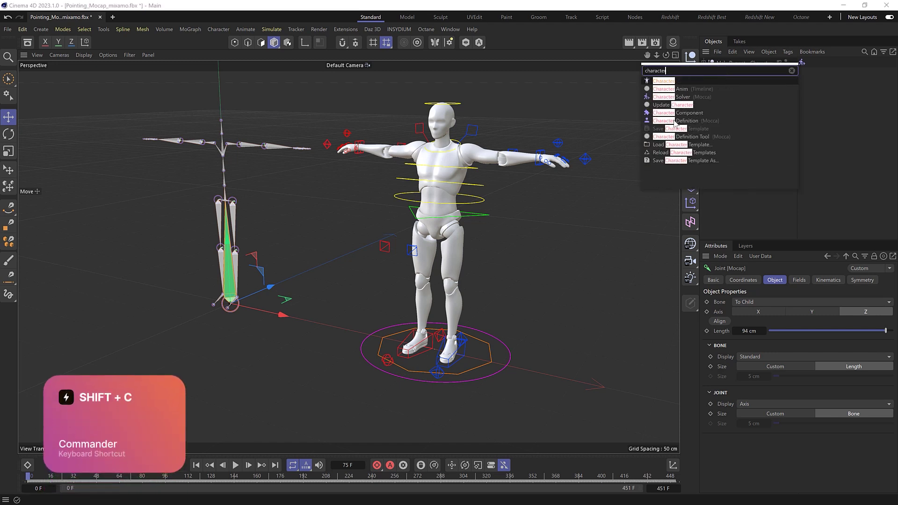
pyautogui.click(690, 122)
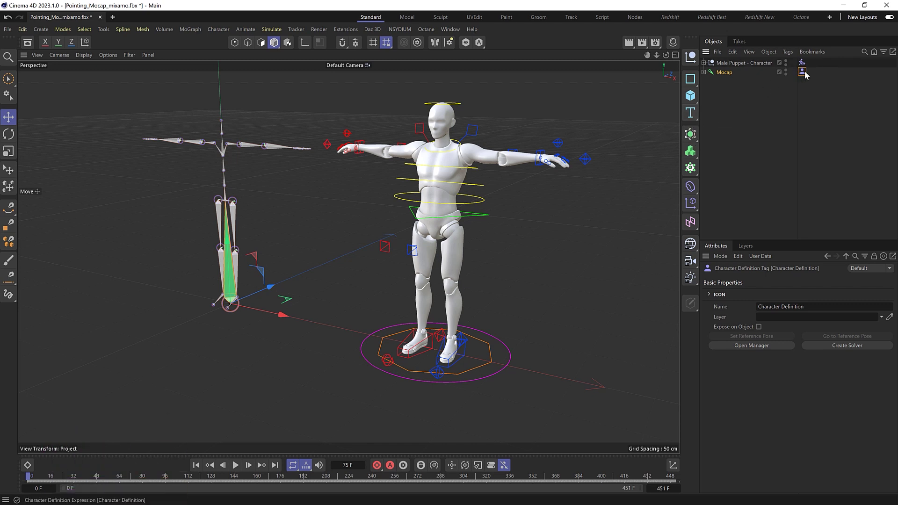
pyautogui.click(745, 345)
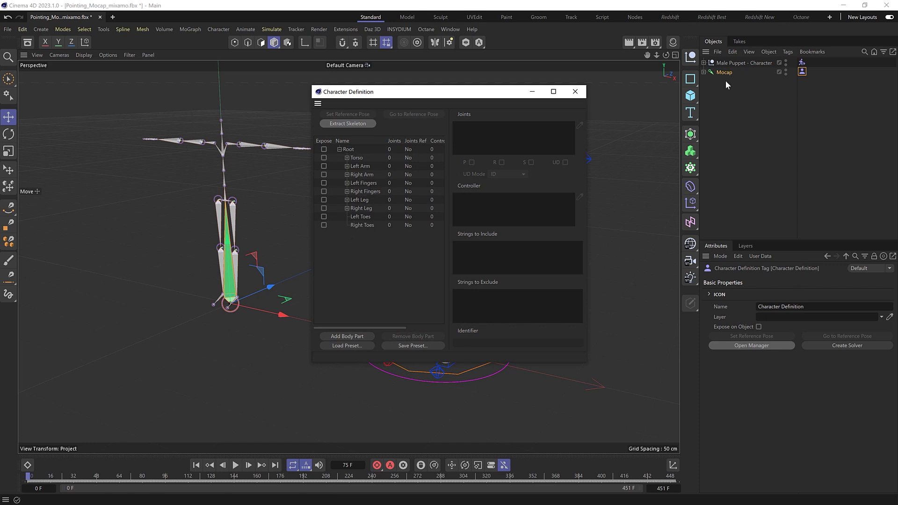
# Step: Expand the Mocap joint hierarchy to its spine and left leg joints, and inspect the Left Leg's Thigh entry in the Character Definition
pyautogui.click(703, 72)
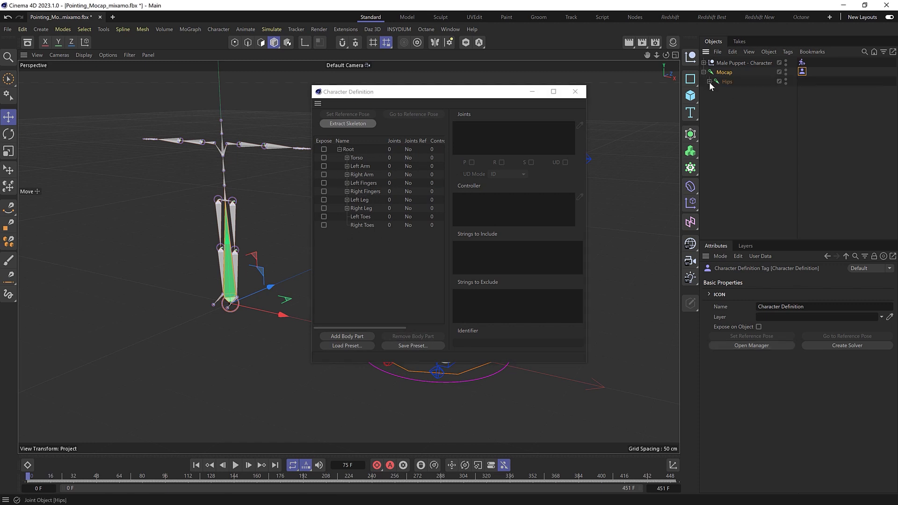
pyautogui.click(708, 81)
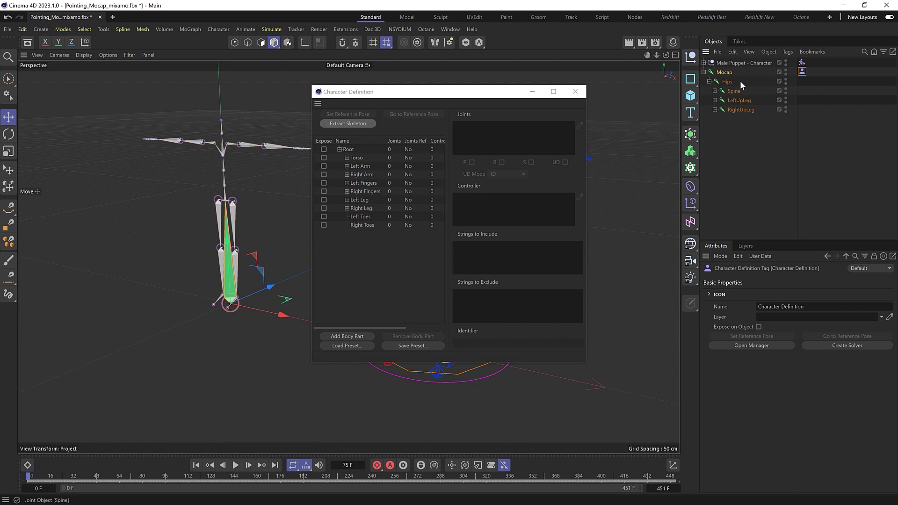
pyautogui.click(714, 100)
pyautogui.click(714, 91)
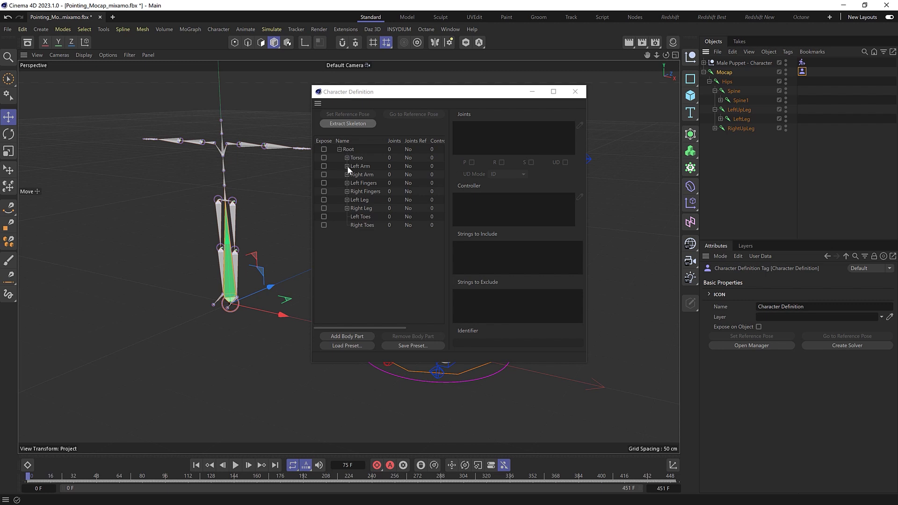
pyautogui.click(347, 200)
pyautogui.click(364, 209)
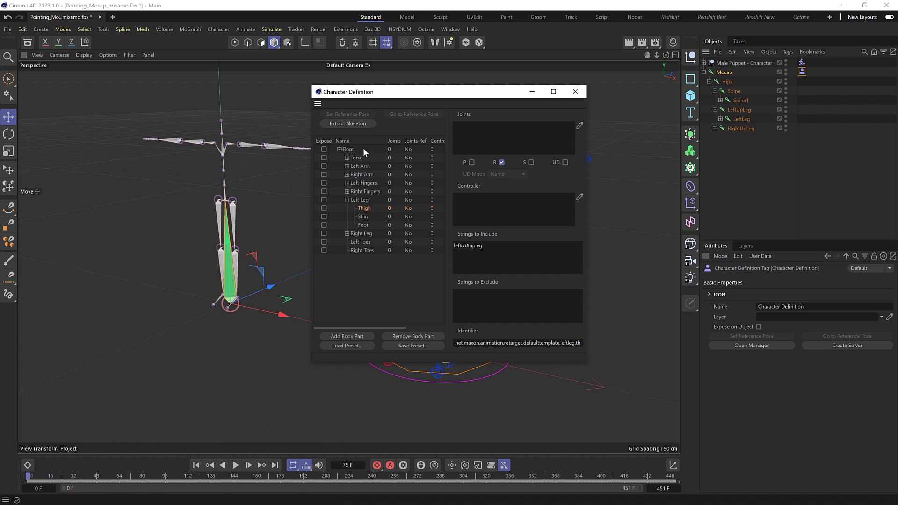
# Step: Extract the Mocap skeleton in the Character Definition manager, check the joints assigned to the left Shin and Foot, and close the manager
pyautogui.click(347, 124)
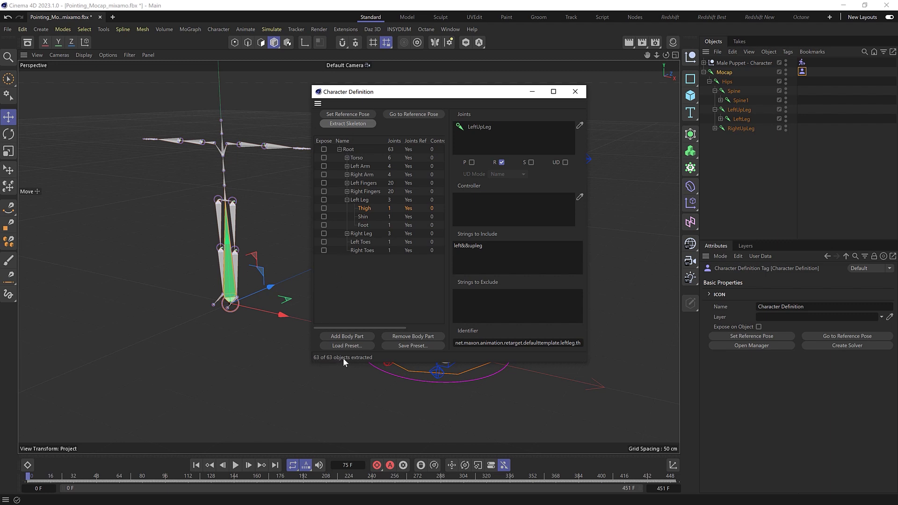
pyautogui.click(363, 217)
pyautogui.click(365, 225)
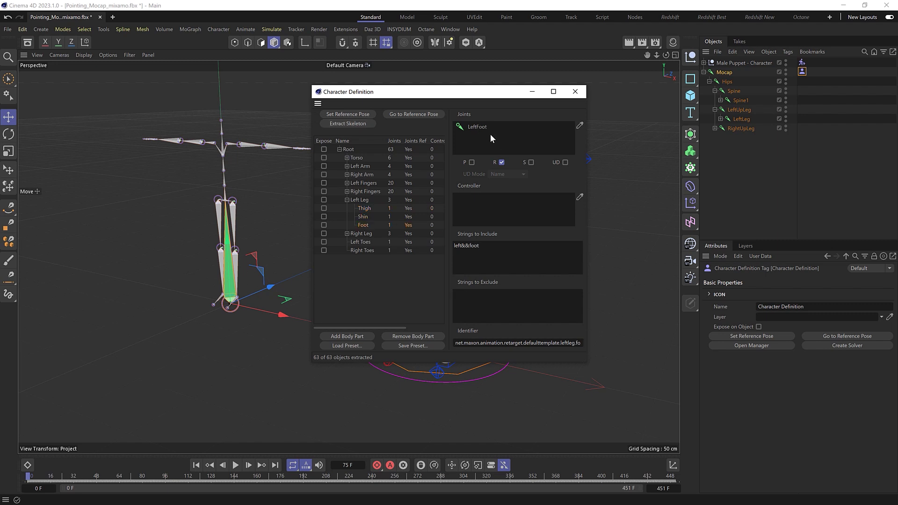
pyautogui.click(574, 91)
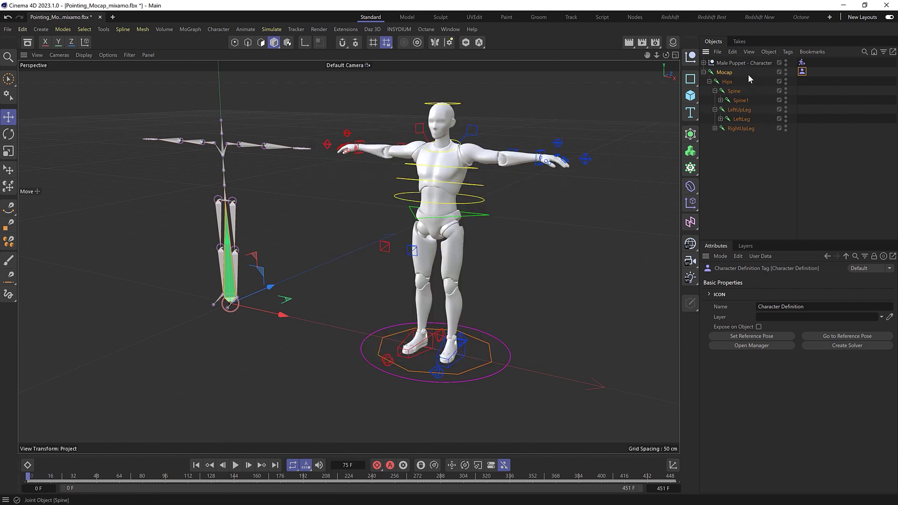
# Step: Set the Mocap Character Definition tag as the Source Character of the Male Puppet's Character Solver, and preview the retargeted animation
pyautogui.click(801, 64)
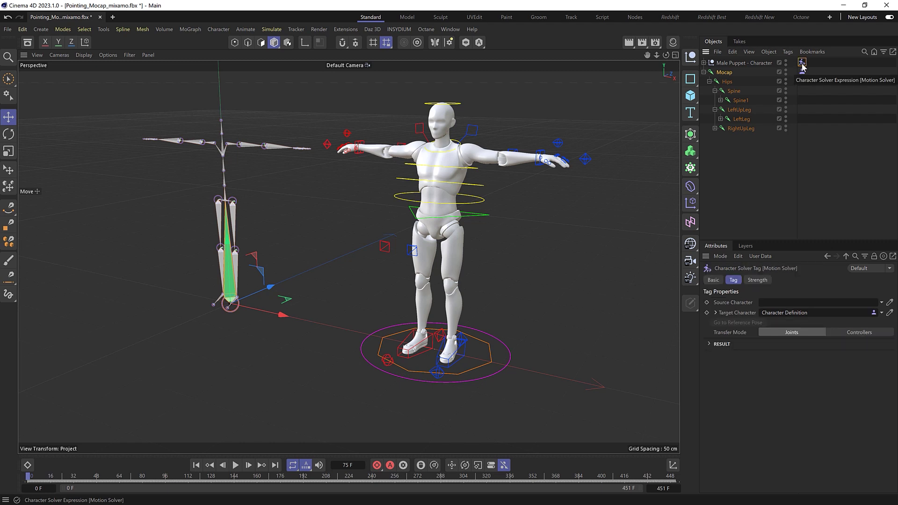
pyautogui.moveTo(802, 75); pyautogui.dragTo(774, 309)
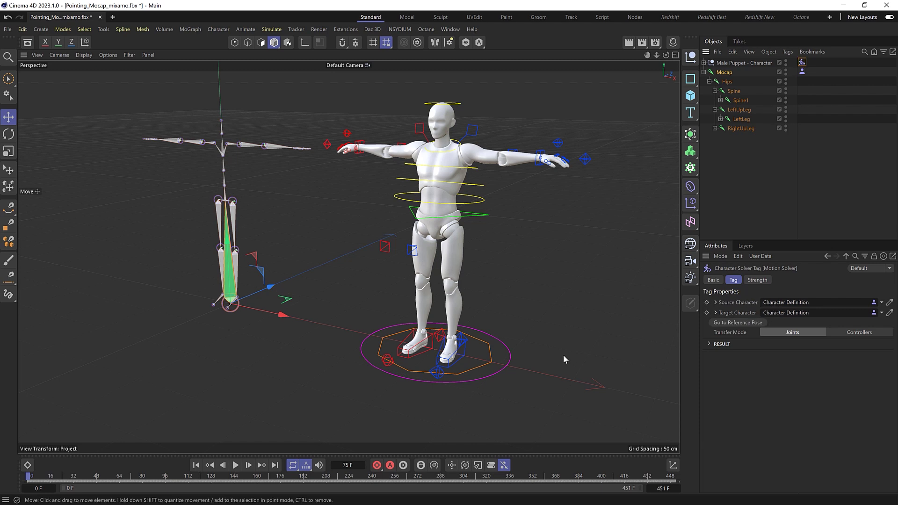
pyautogui.click(235, 465)
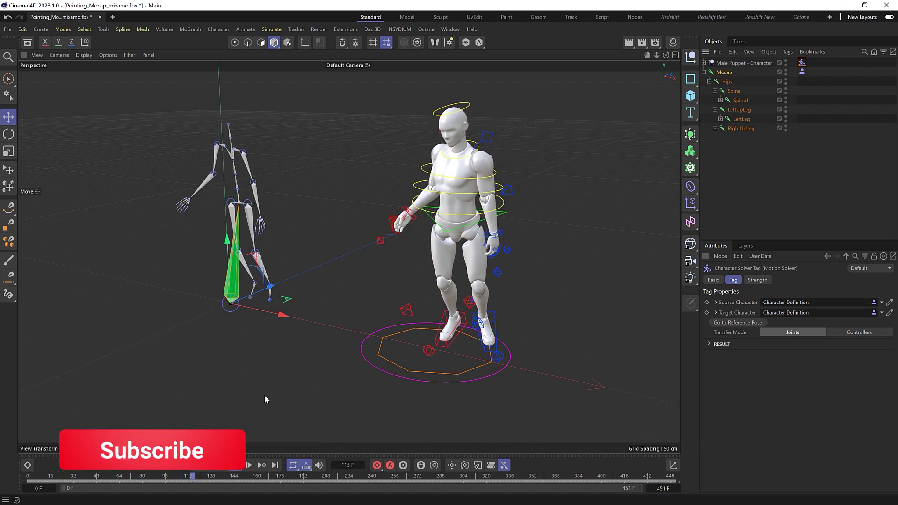
pyautogui.click(236, 468)
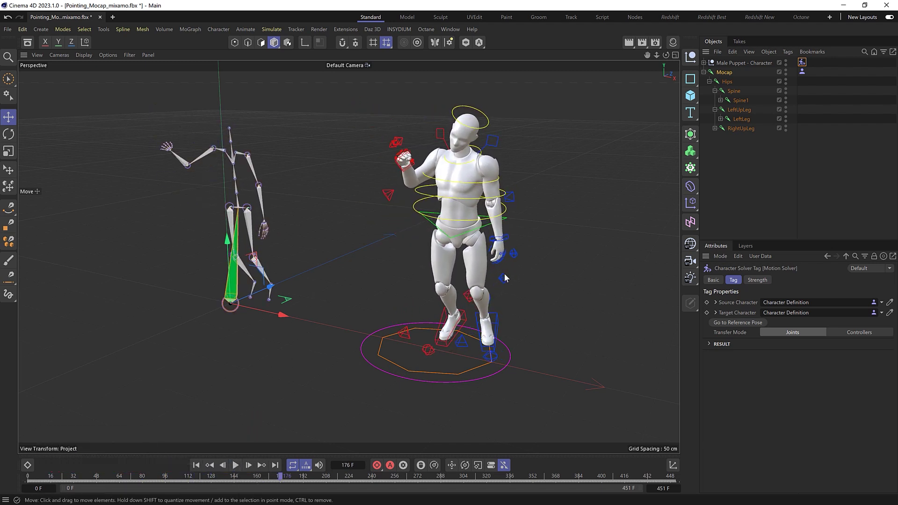
# Step: Move the puppet's hips controller backward along its Z axis to bring the body over the feet
pyautogui.keyDown('alt'); pyautogui.moveTo(522, 265); pyautogui.dragTo(423, 264); pyautogui.keyUp('alt')
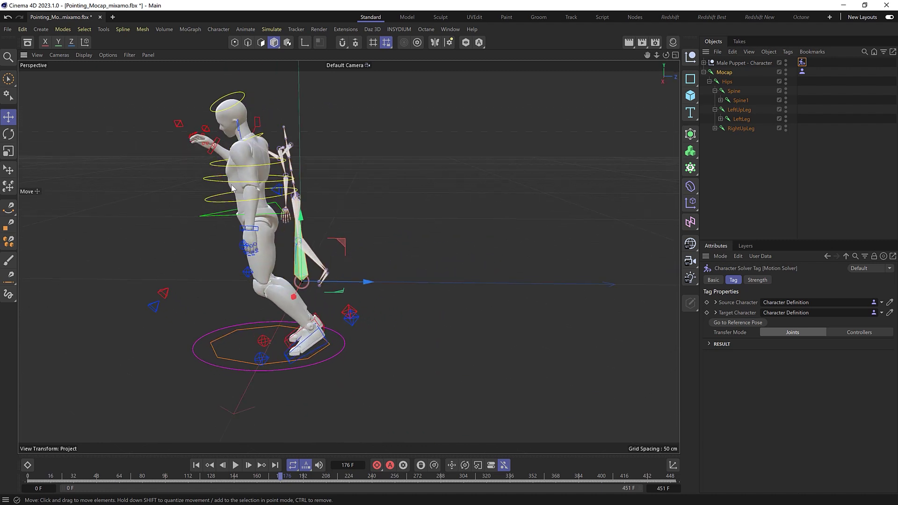
pyautogui.click(209, 218)
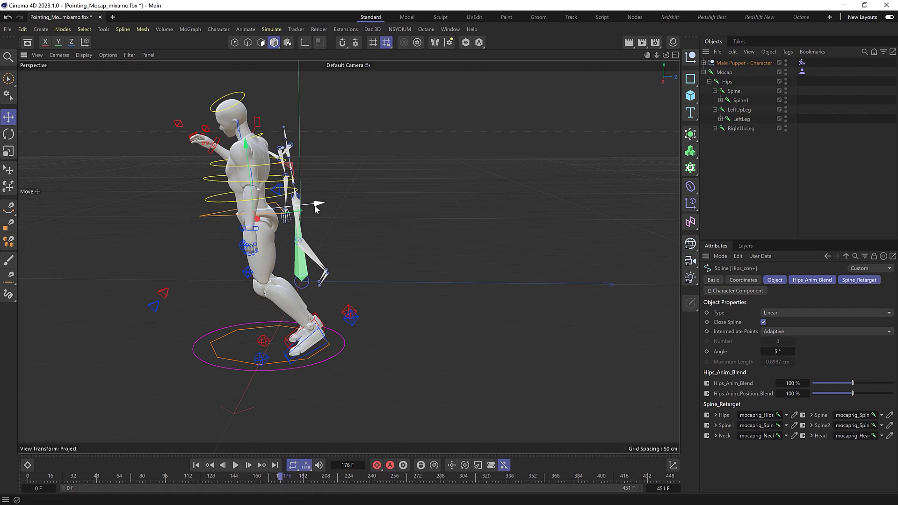
pyautogui.moveTo(314, 205); pyautogui.dragTo(408, 244)
# Step: Rotate the puppet's left and right foot IK controllers to level the feet with the ground
pyautogui.press('r')
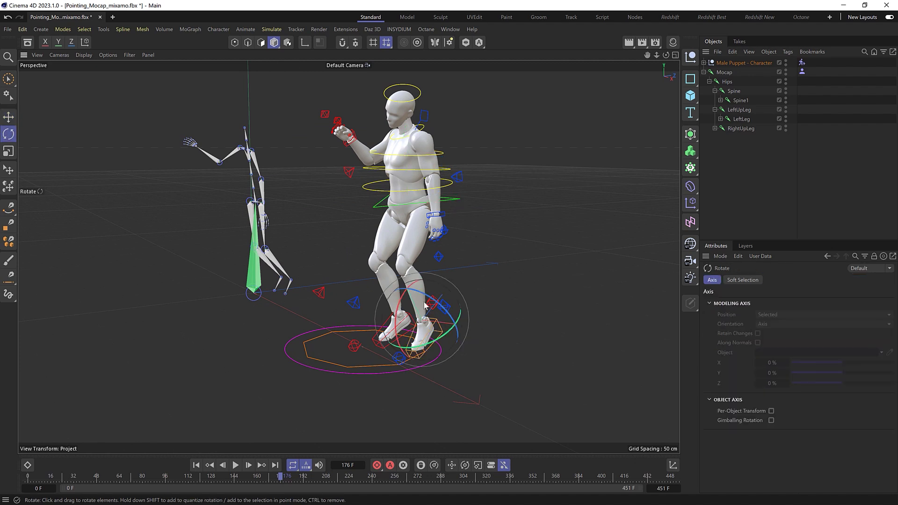
pyautogui.click(437, 333)
pyautogui.click(377, 342)
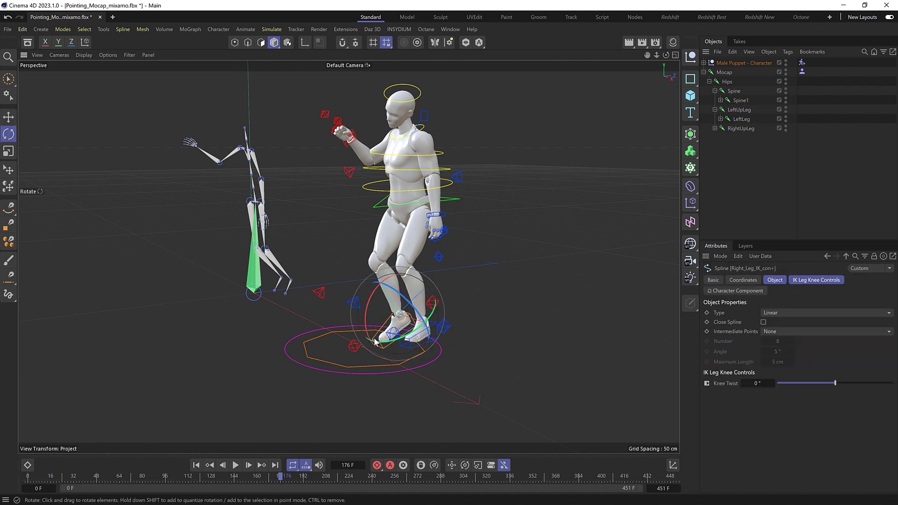
pyautogui.keyDown('alt'); pyautogui.moveTo(381, 294); pyautogui.dragTo(546, 335); pyautogui.keyUp('alt')
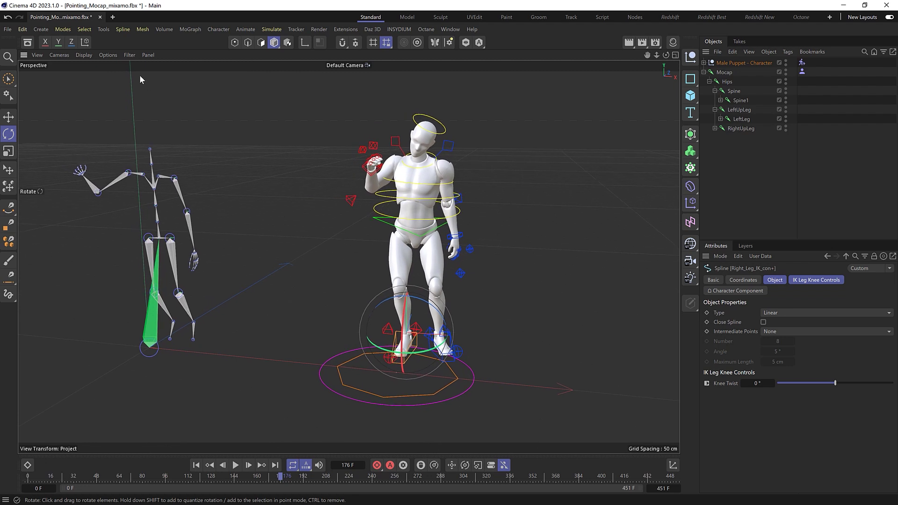
# Step: Enable Geometry Only Playback in the viewport filter and play the retargeted animation
pyautogui.click(128, 55)
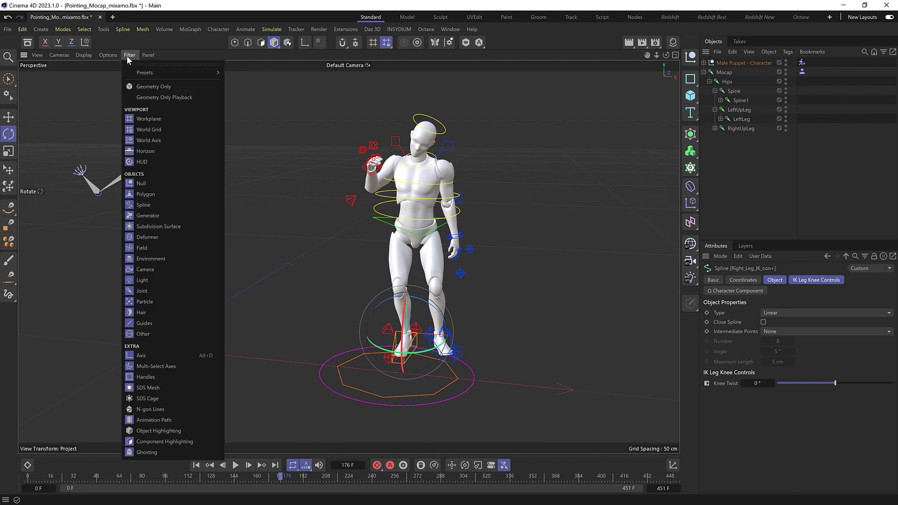
pyautogui.click(147, 98)
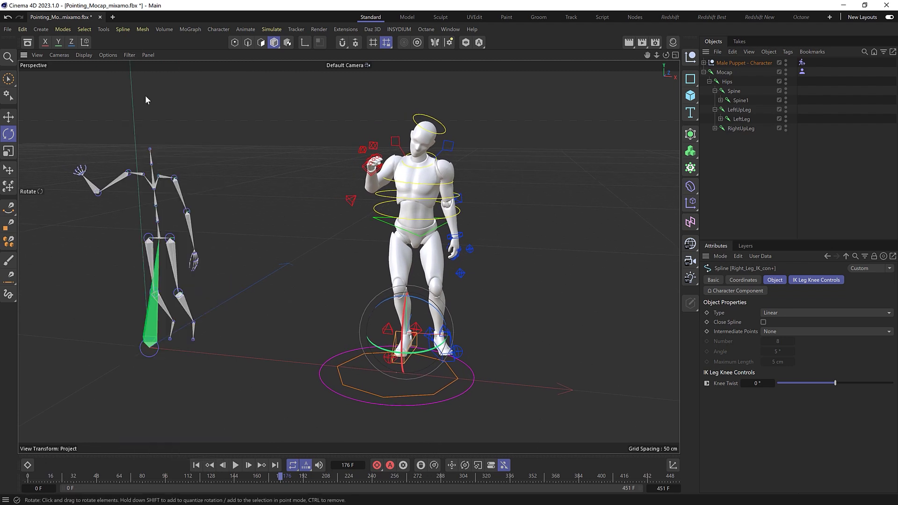
pyautogui.click(235, 465)
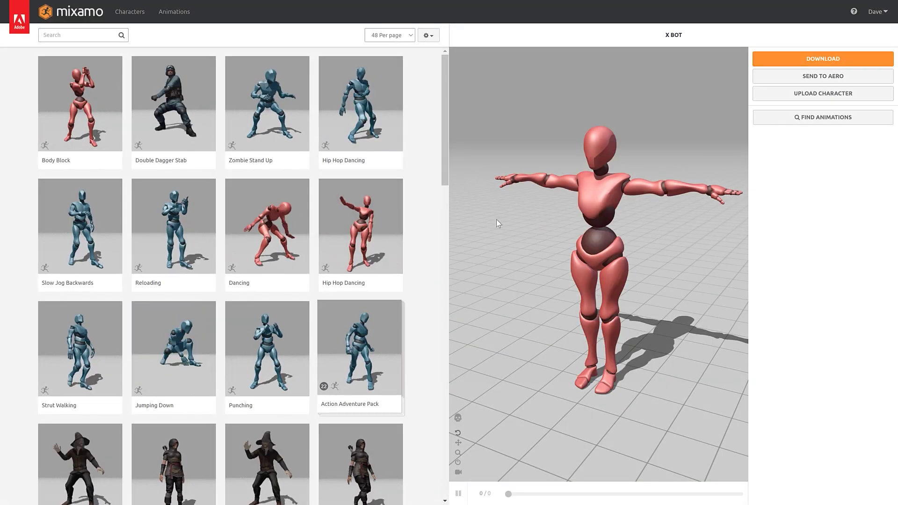
# Step: Switch to Mixamo, select the Ninja character from the character library, and choose Collada (.dae) as its download format
pyautogui.click(130, 13)
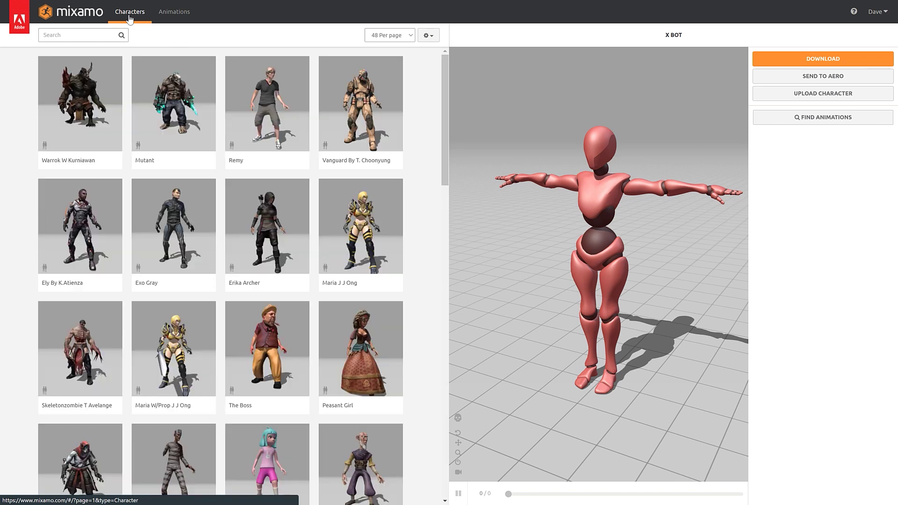
pyautogui.scroll(-5, 366, 240)
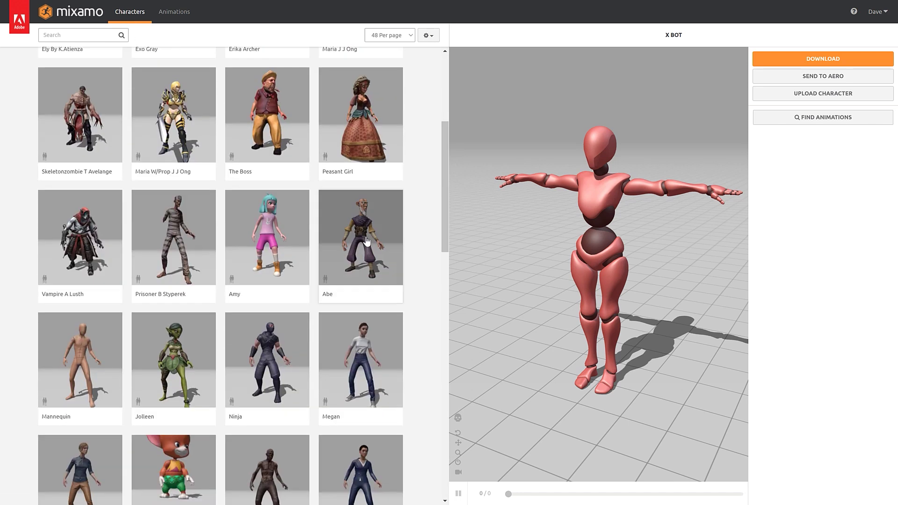
pyautogui.scroll(-3, 366, 241)
pyautogui.click(275, 234)
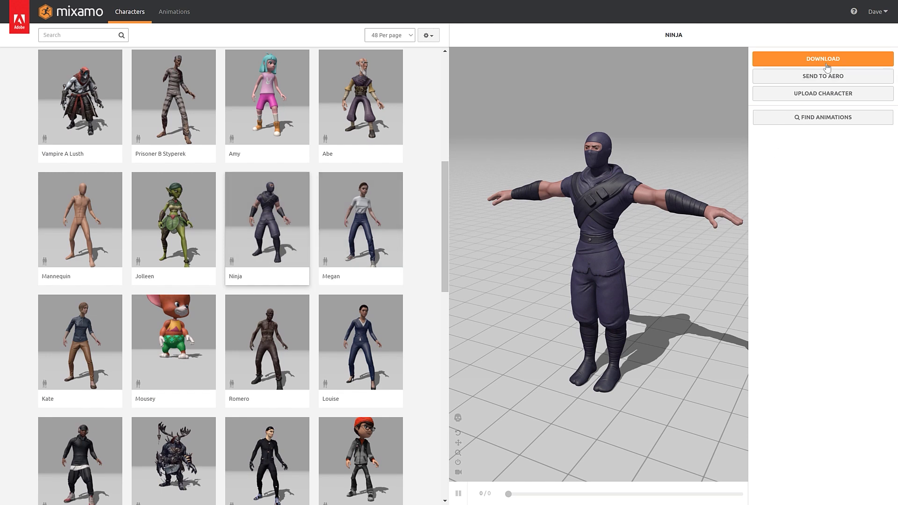
pyautogui.click(827, 66)
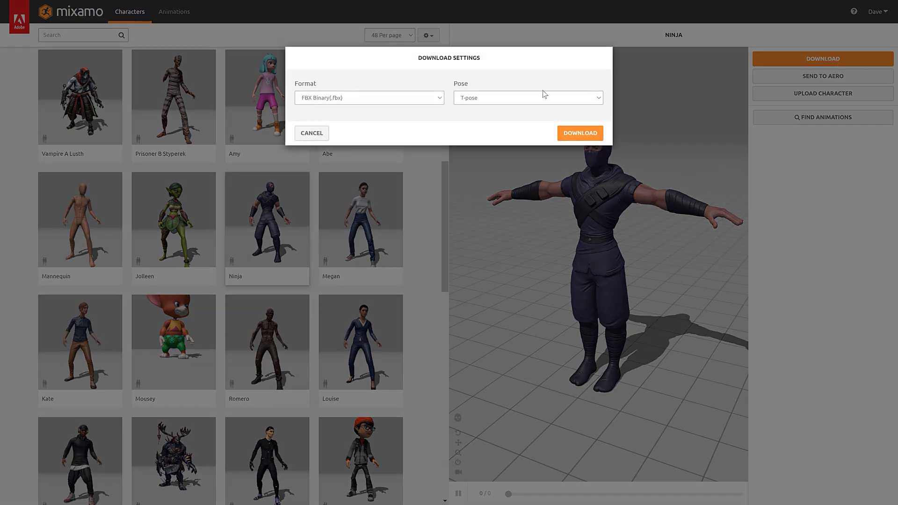
pyautogui.click(377, 99)
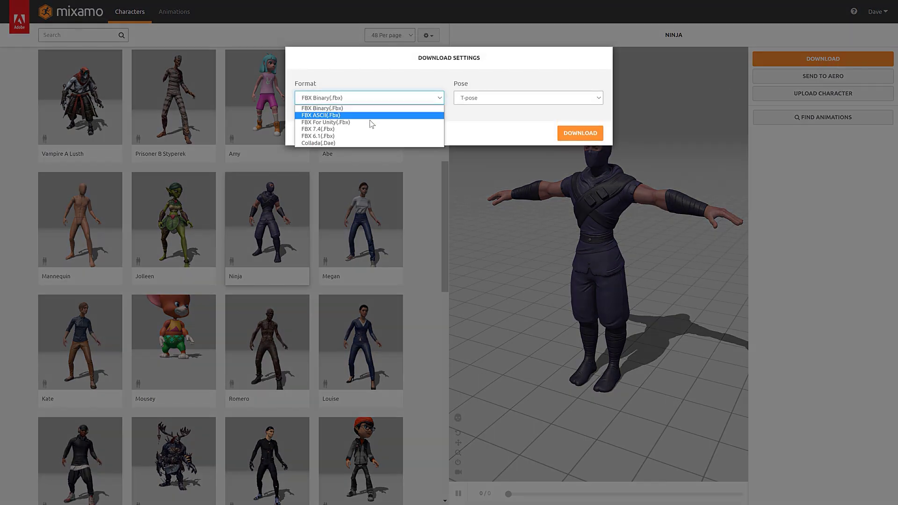
pyautogui.click(344, 144)
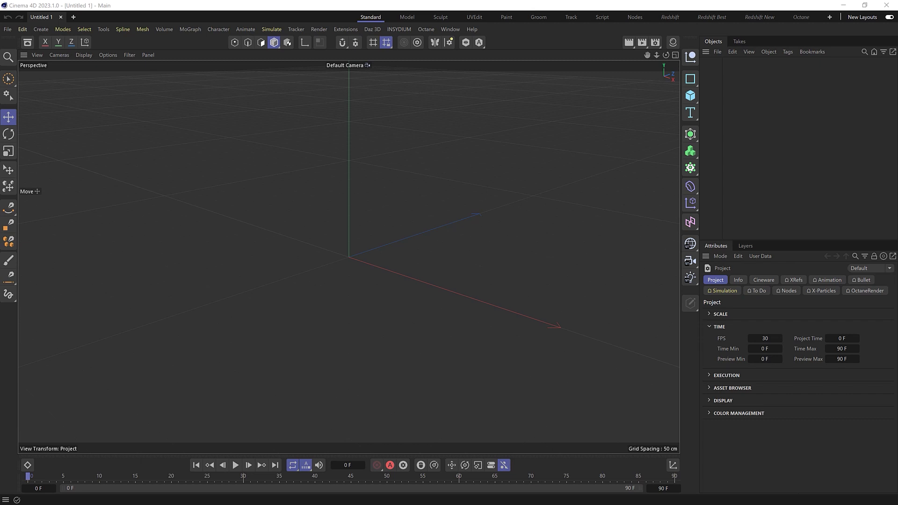
# Step: Switch to Cinema 4D and import ninja.dae with the default COLLADA settings, plus the ninja_chop_mixamo.fbx mocap file
pyautogui.moveTo(614, 310); pyautogui.dragTo(366, 278)
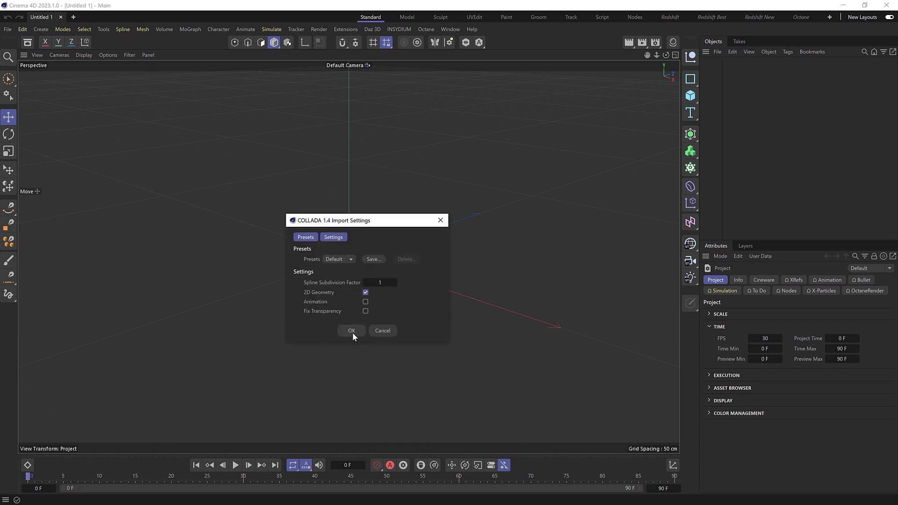
pyautogui.click(351, 330)
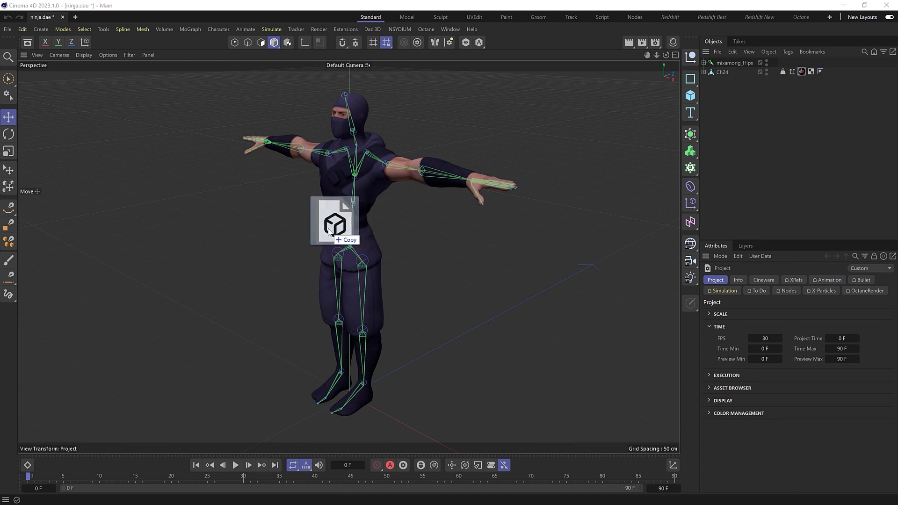
pyautogui.moveTo(333, 220); pyautogui.dragTo(328, 228)
pyautogui.click(312, 351)
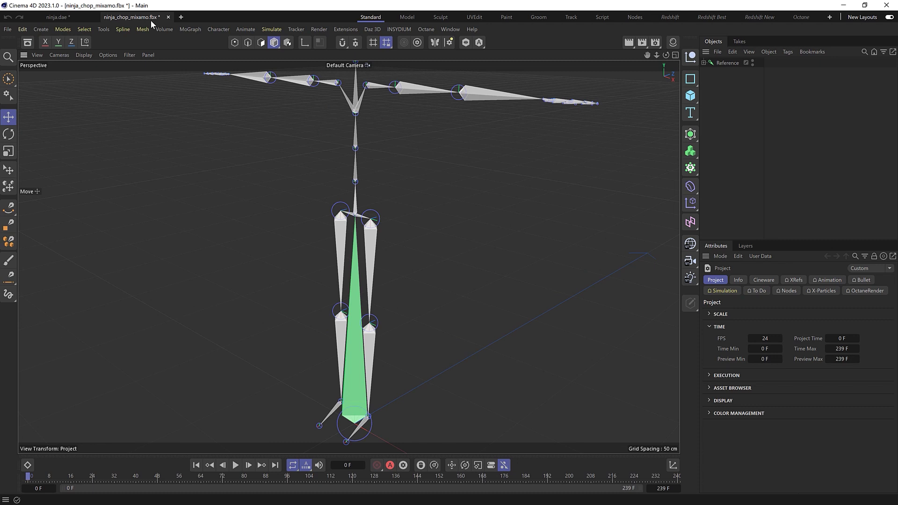
# Step: Copy the Reference skeleton from the ninja_chop_mixamo.fbx project into the ninja.dae project
pyautogui.click(728, 63)
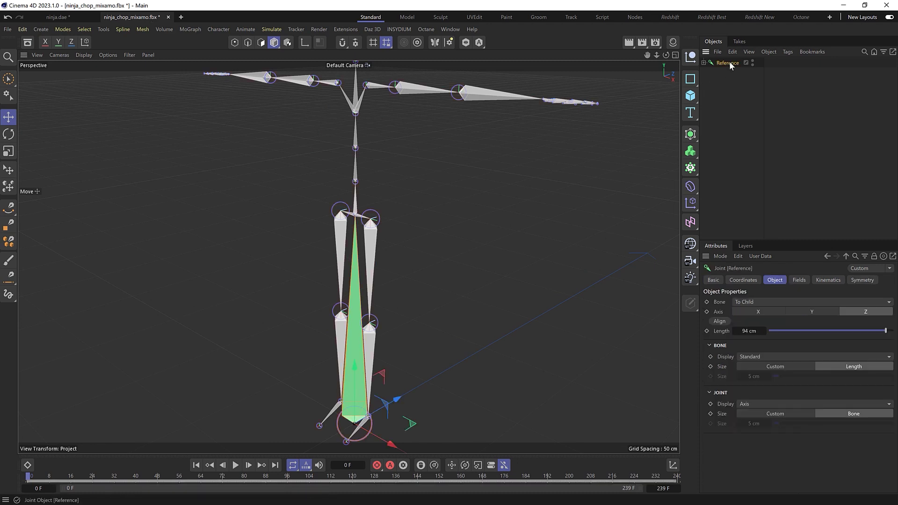
pyautogui.click(73, 18)
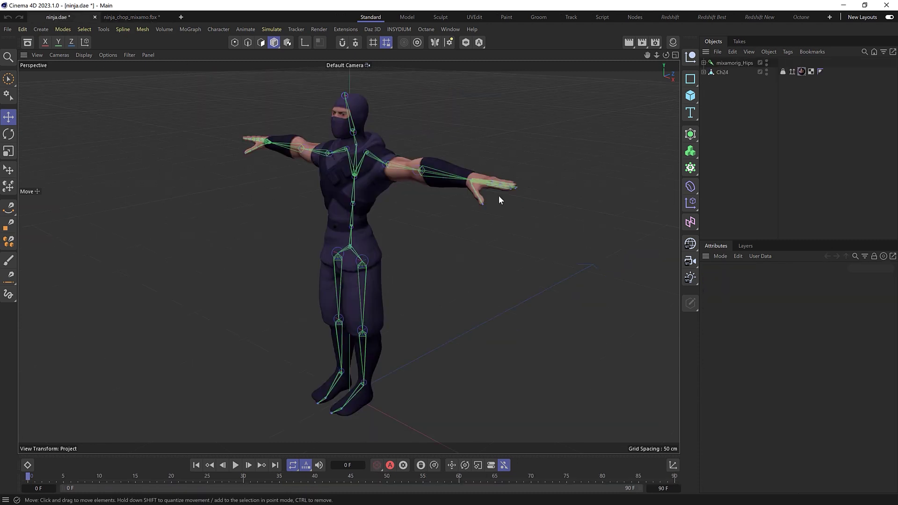
pyautogui.hotkey('ctrl', 'v')
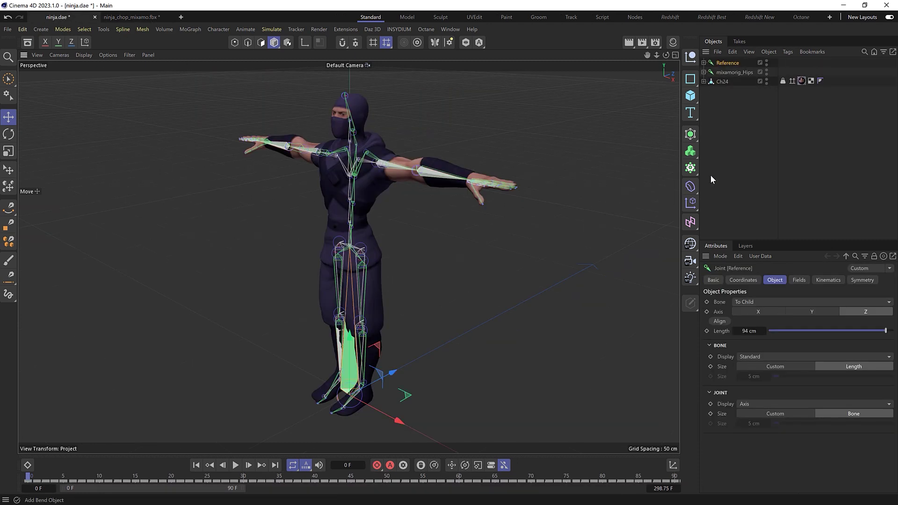
# Step: Group the Reference skeleton under a null and name the null Mocap
pyautogui.hotkey('alt', 'g')
pyautogui.doubleClick(725, 63)
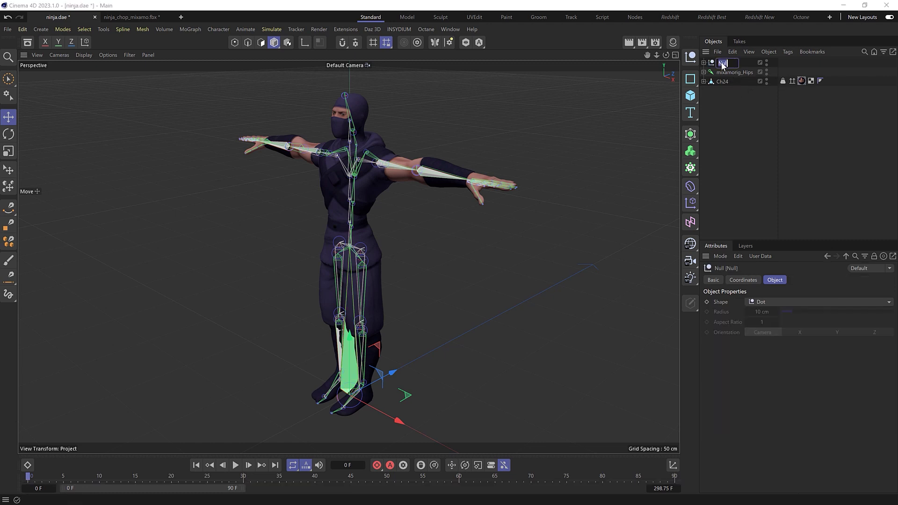
pyautogui.write('Mocap')
pyautogui.press('Return')
# Step: Group the mixamorig_Hips skeleton under a null named Ninja, and expand the Mocap and Ninja groups
pyautogui.click(731, 72)
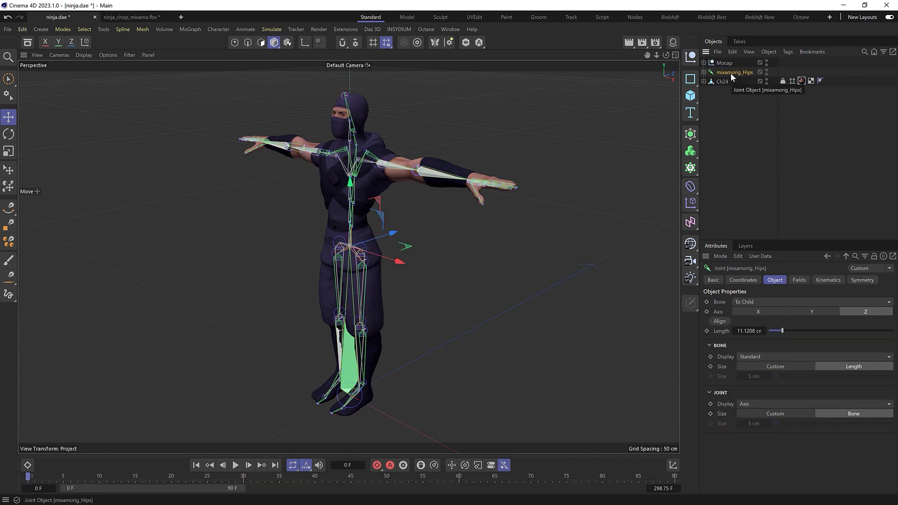
pyautogui.hotkey('alt', 'g')
pyautogui.doubleClick(719, 71)
pyautogui.write('Ninja')
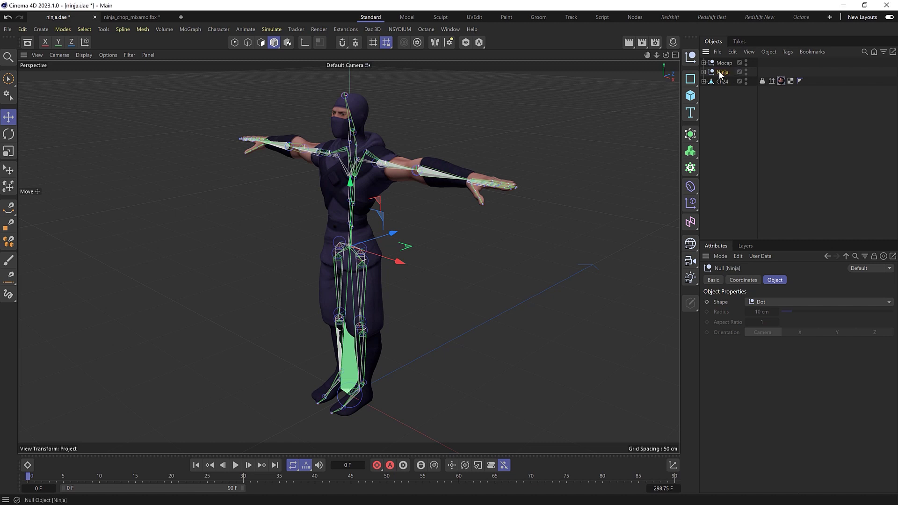
pyautogui.press('Return')
pyautogui.click(704, 63)
pyautogui.click(704, 81)
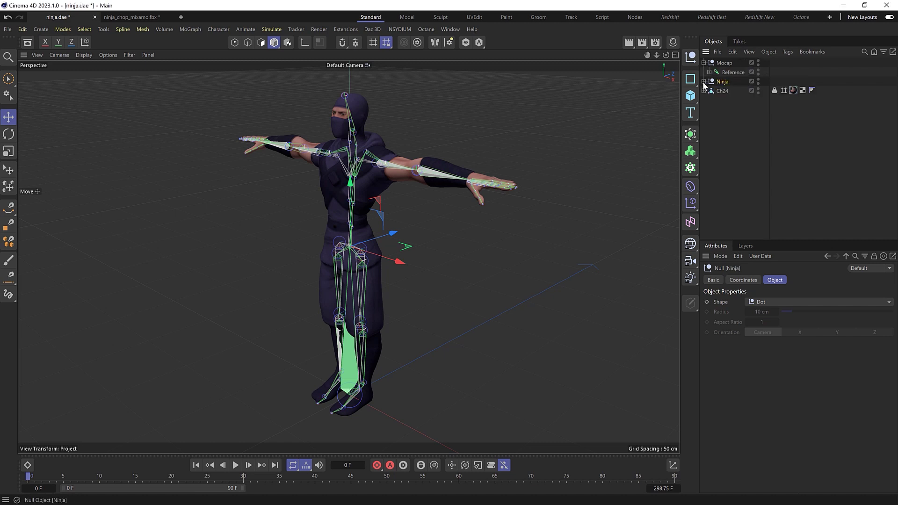
# Step: Add a Character Definition tag to the Reference joint and copy the tag onto mixamorig_Hips
pyautogui.click(737, 71)
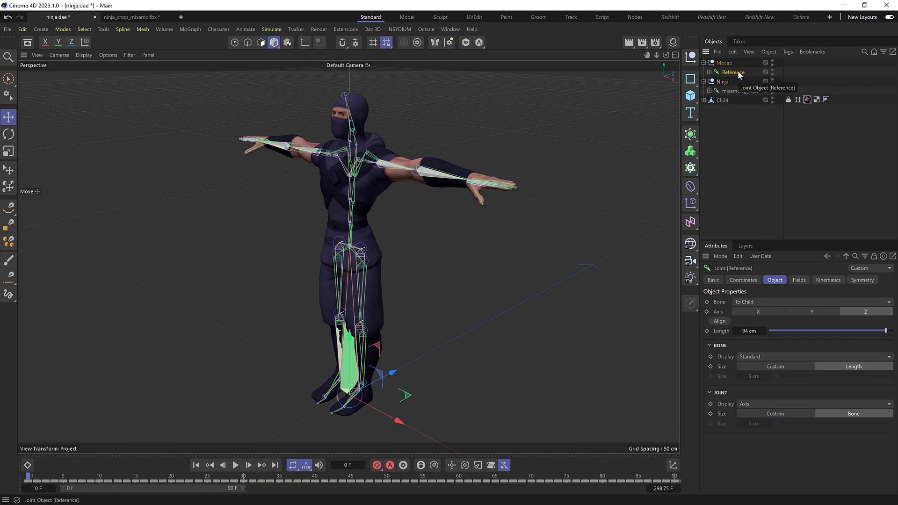
pyautogui.hotkey('shift', 'c')
pyautogui.write('charac')
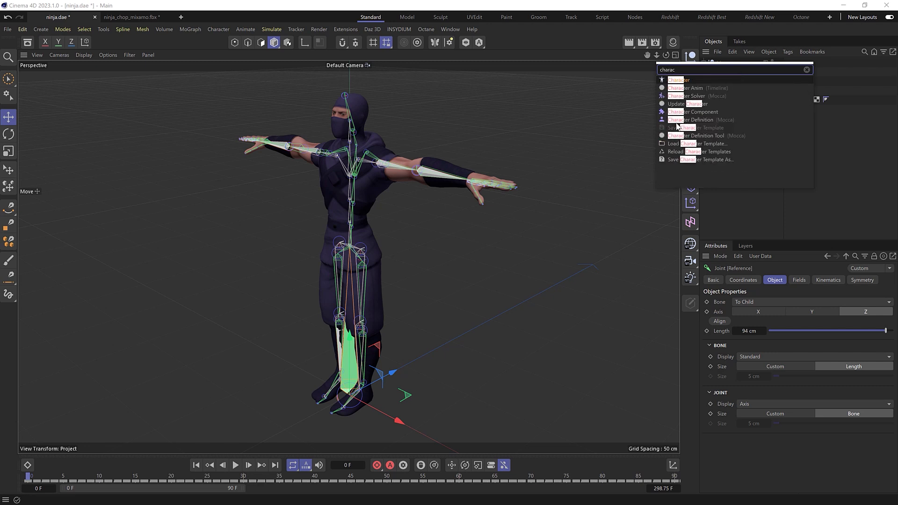
pyautogui.click(693, 120)
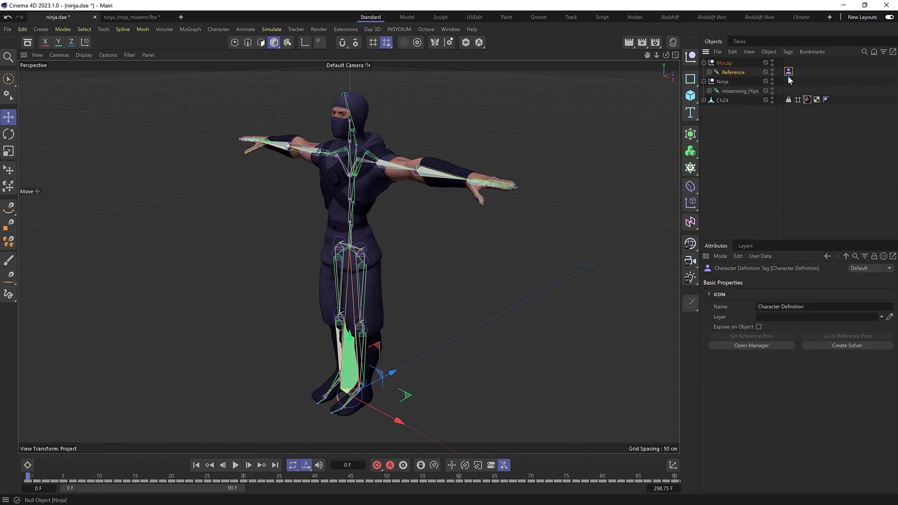
pyautogui.keyDown('ctrl'); pyautogui.moveTo(788, 74); pyautogui.dragTo(788, 90); pyautogui.keyUp('ctrl')
# Step: Extract the skeleton in the Character Definition managers of both mixamorig_Hips and Reference
pyautogui.click(739, 345)
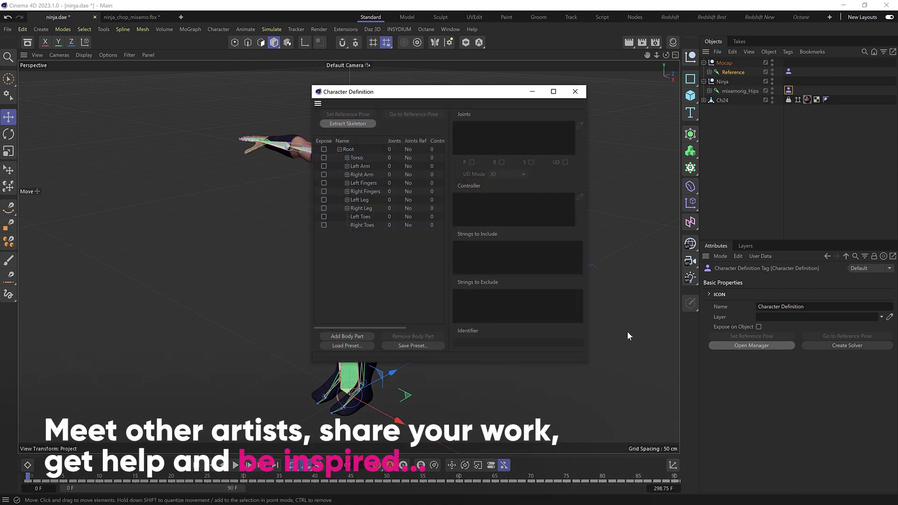
pyautogui.click(346, 123)
pyautogui.click(575, 92)
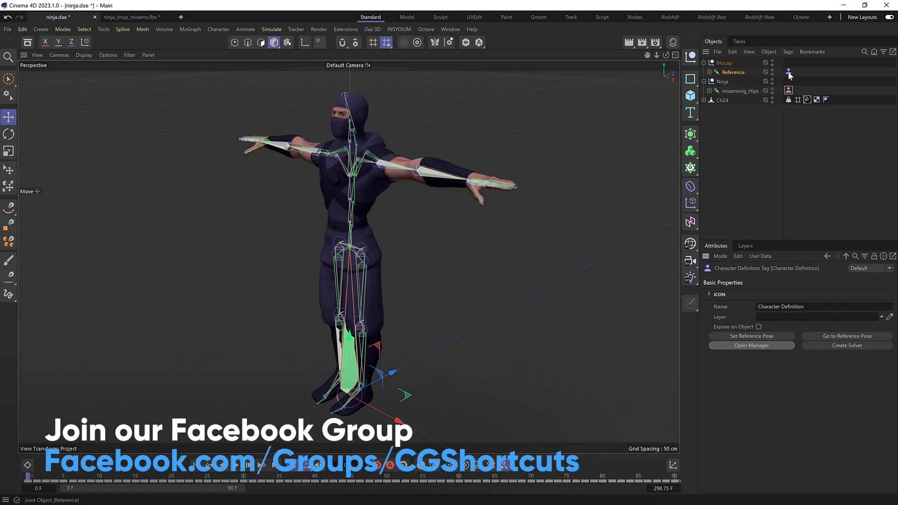
pyautogui.click(747, 337)
pyautogui.click(750, 346)
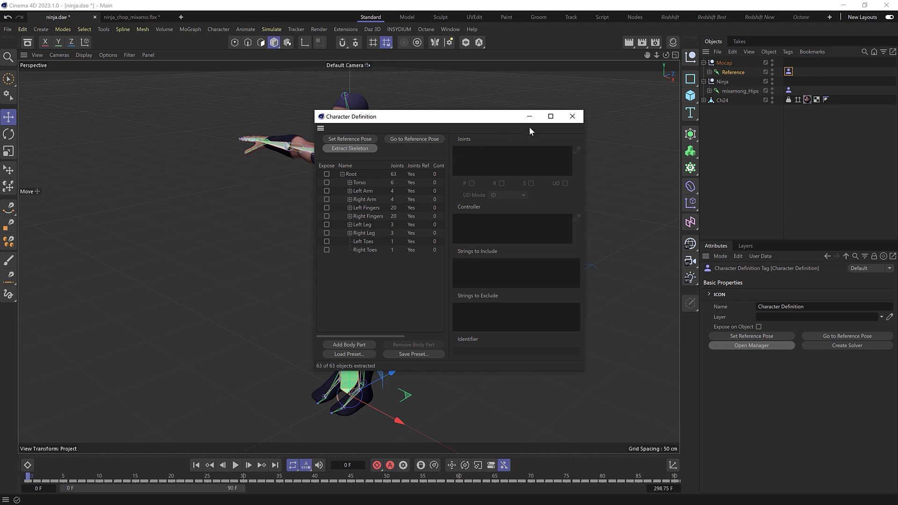
pyautogui.click(572, 116)
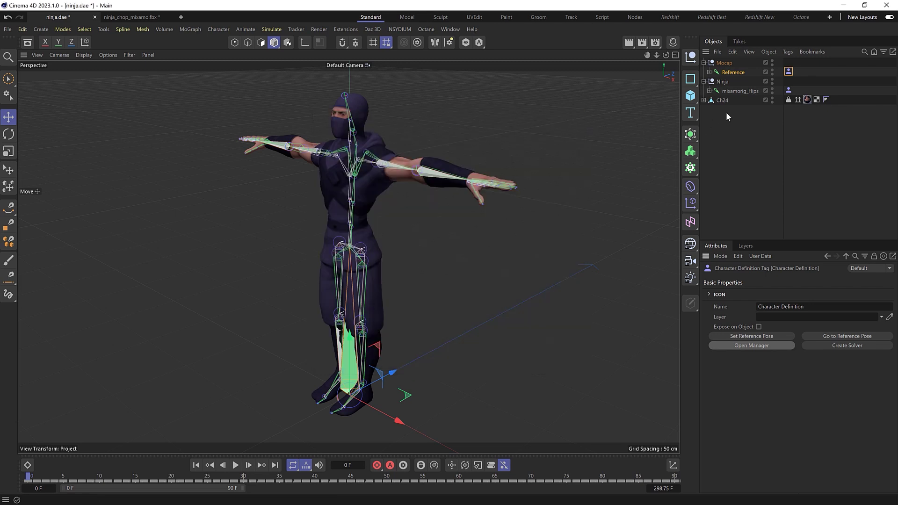
# Step: Create a Character Solver from the mixamorig_Hips definition and assign the Reference joint's Character Definition as its Source Character
pyautogui.click(788, 91)
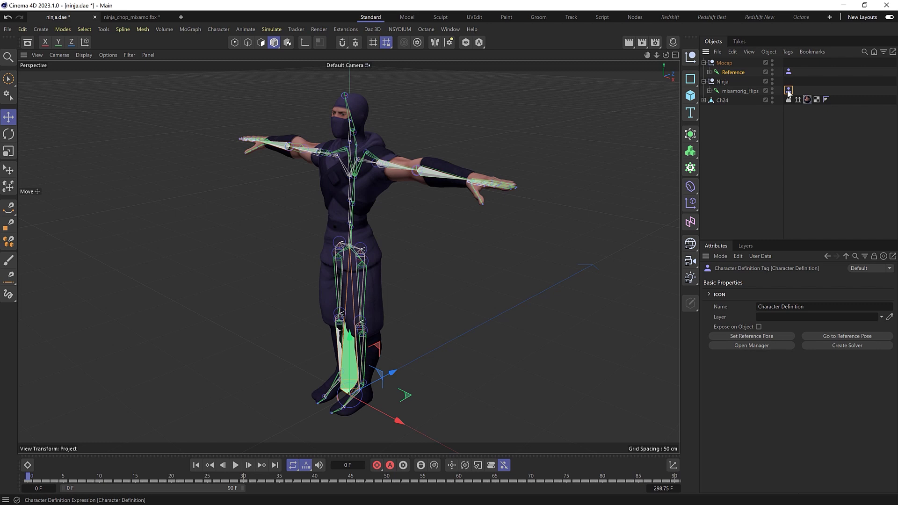
pyautogui.click(832, 345)
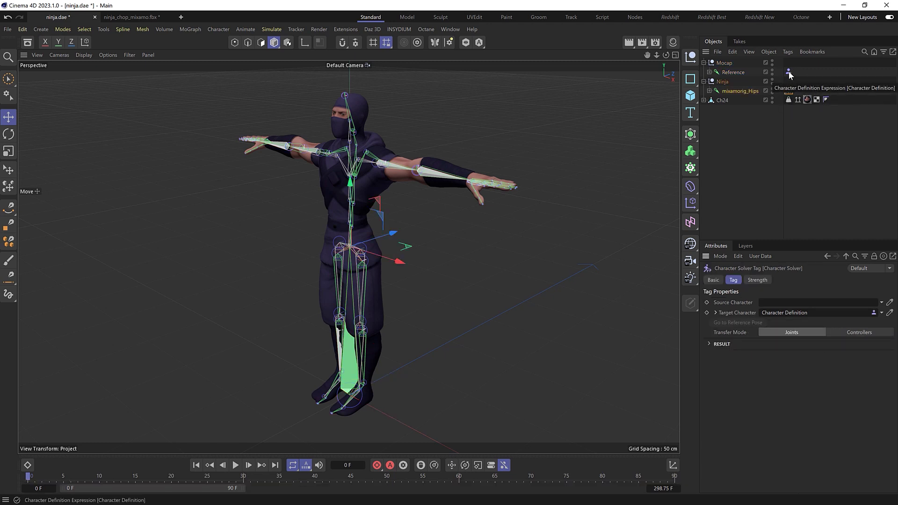
pyautogui.moveTo(788, 73); pyautogui.dragTo(779, 307)
# Step: Set the project frame rate to 24 FPS and extend the timeline's preview range to 239 F
pyautogui.hotkey('ctrl', 'd')
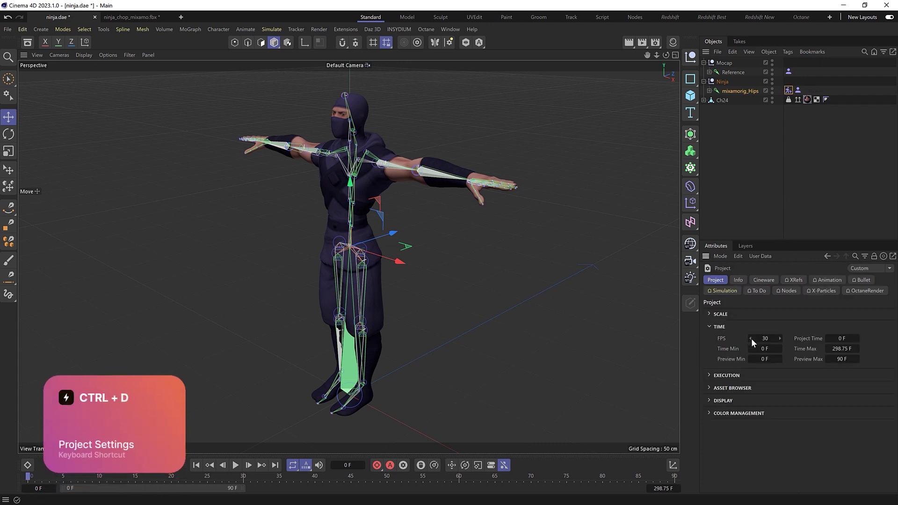
pyautogui.click(767, 338)
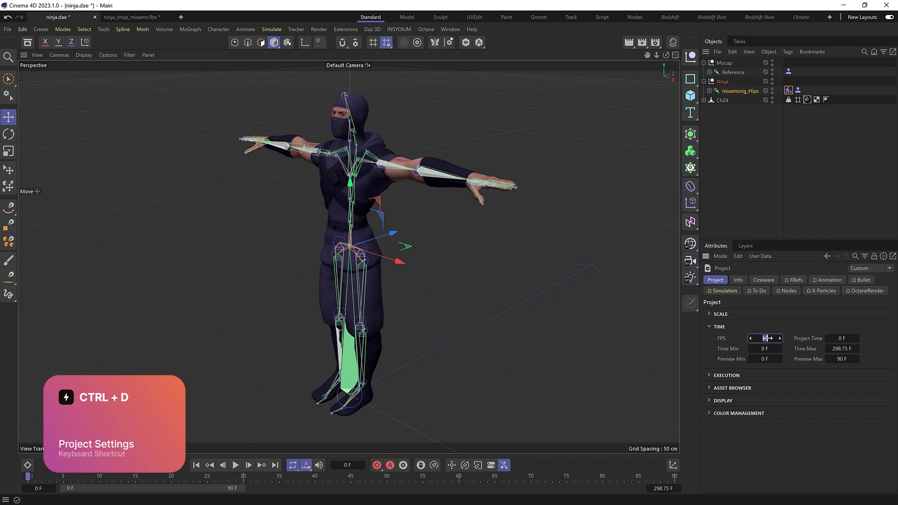
pyautogui.write('24')
pyautogui.press('Return')
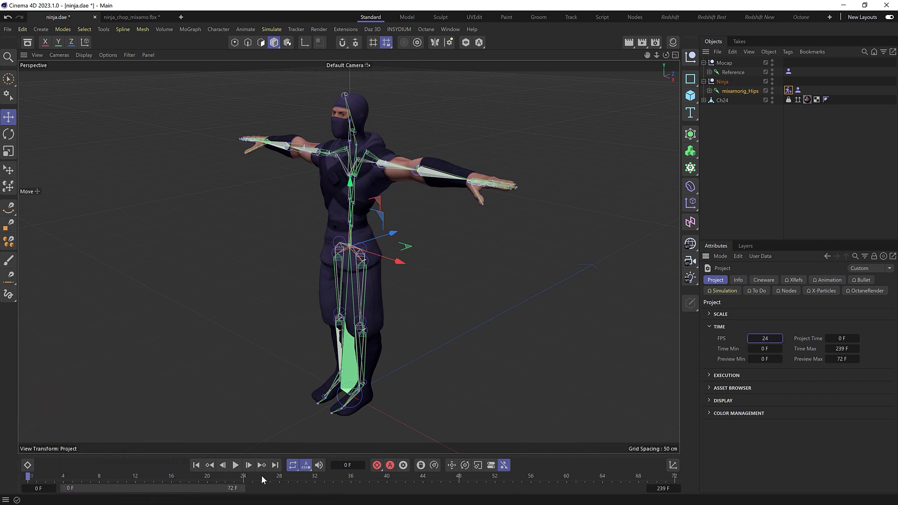
pyautogui.moveTo(245, 488); pyautogui.dragTo(641, 488)
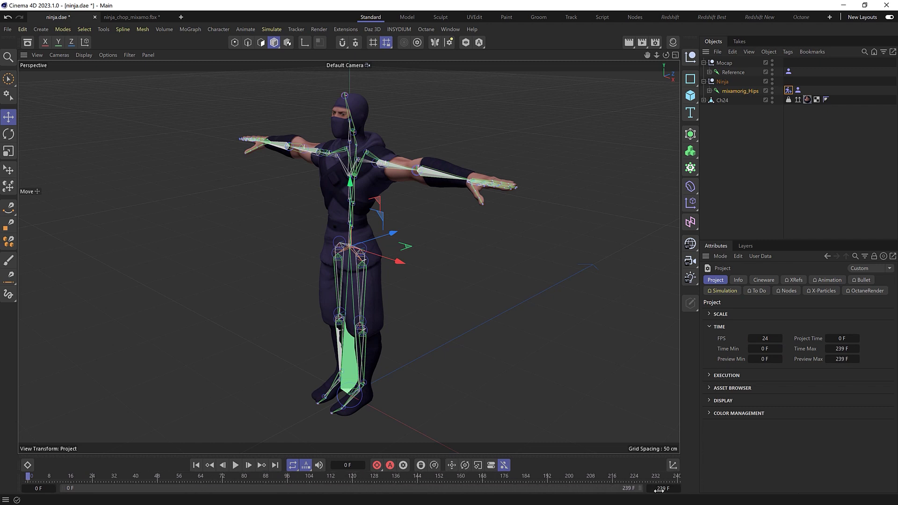
# Step: Filter the viewport to show geometry only and play the retargeted ninja animation
pyautogui.click(123, 54)
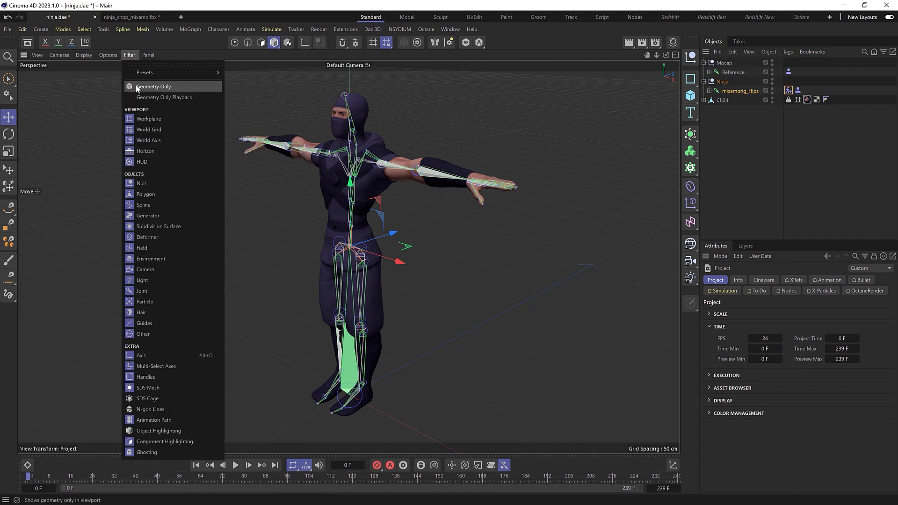
pyautogui.click(136, 84)
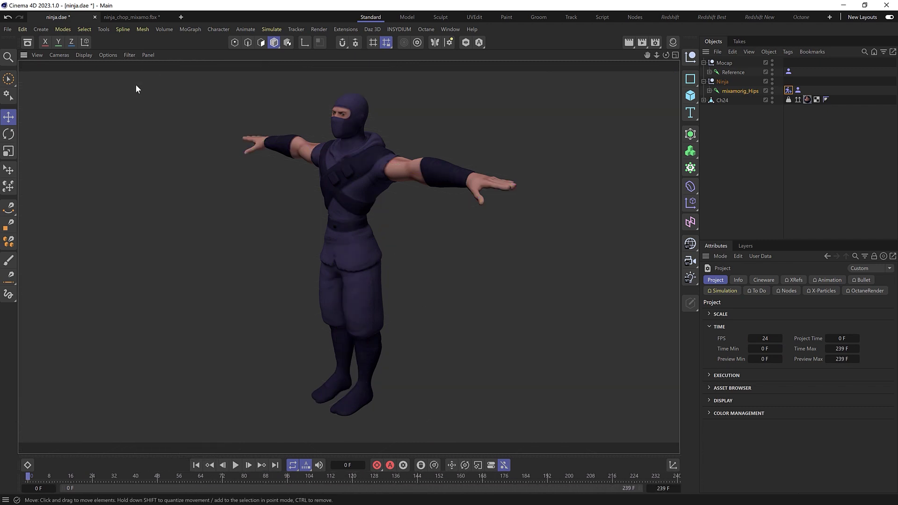
pyautogui.click(235, 465)
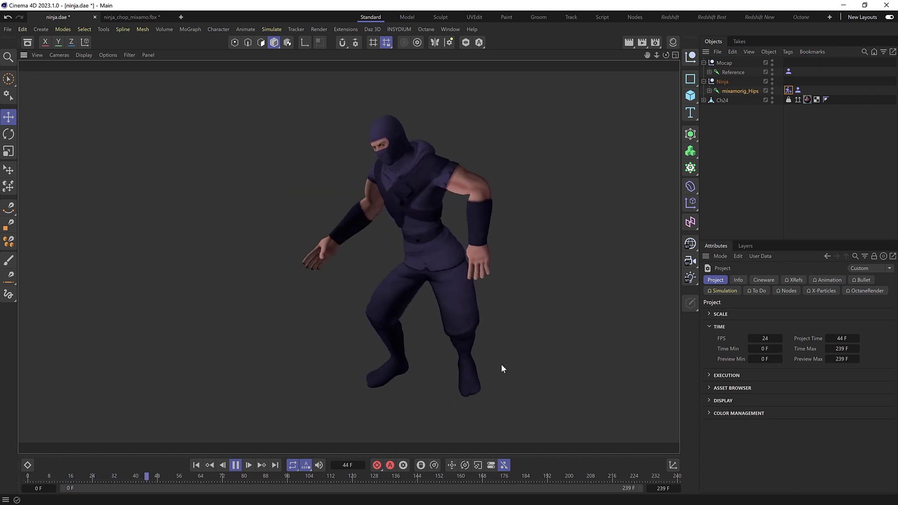